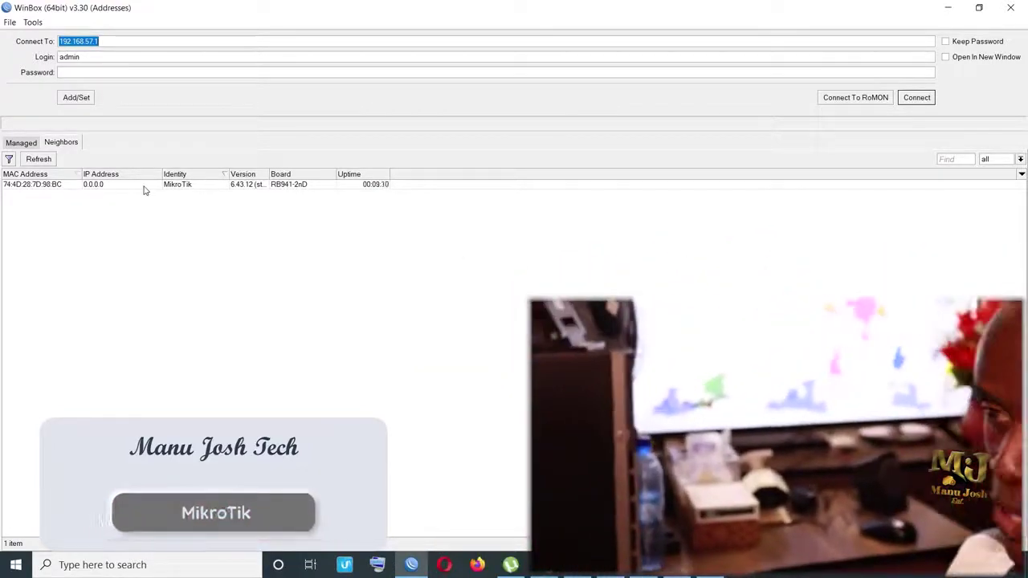
Step: Connect to the discovered MikroTik RB941-2nD neighbor by its MAC address, using the admin login
{"action": "left_click", "coordinate": [137, 189]}
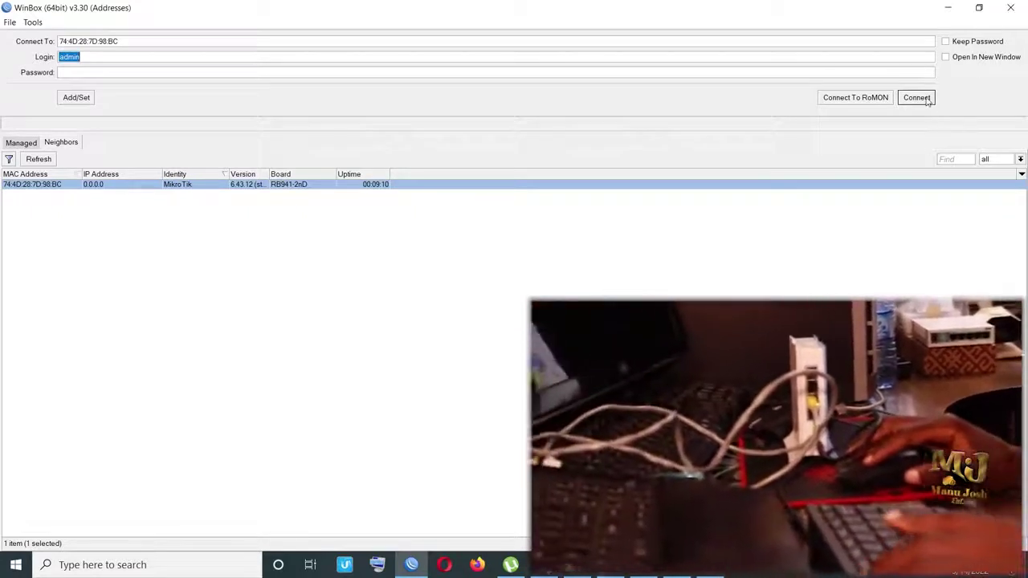
{"action": "left_click", "coordinate": [925, 100]}
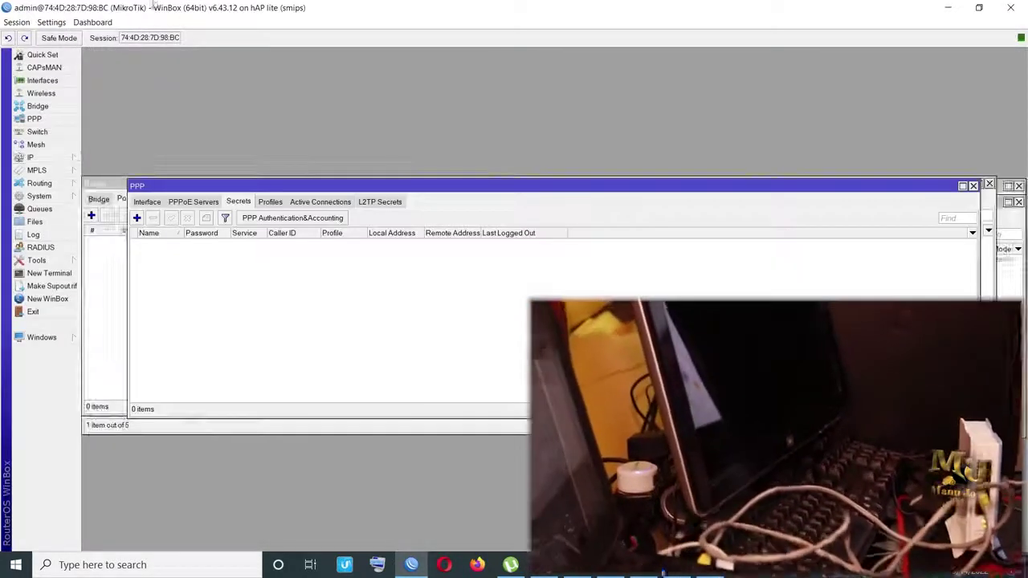
Step: Close the leftover PPP, Hotspot, IP Pool, Address List, Bridge, Interface List, DHCP Server, Route List and Firewall windows
{"action": "left_click", "coordinate": [973, 186]}
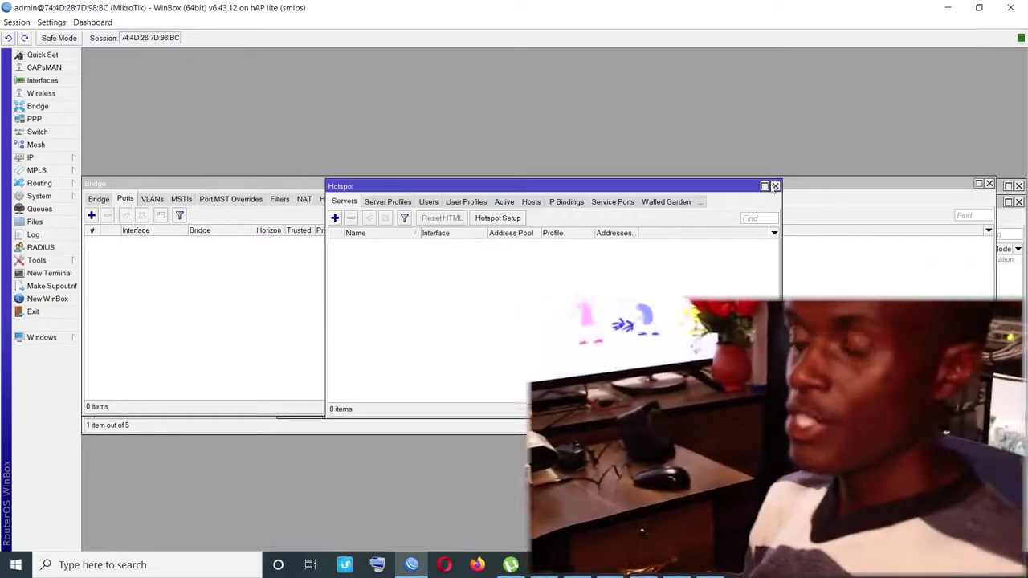
{"action": "left_click", "coordinate": [773, 186]}
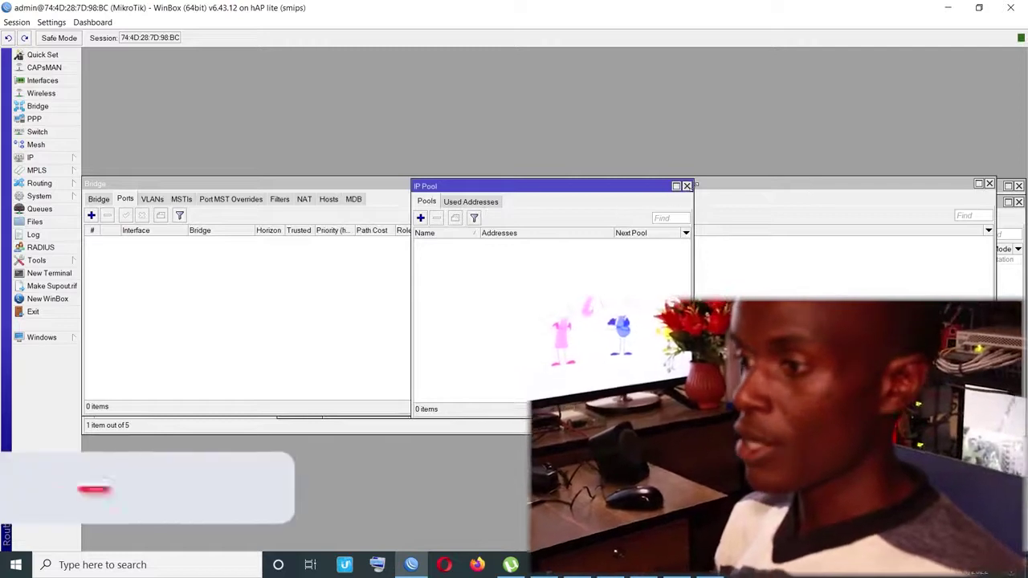
{"action": "left_click", "coordinate": [687, 186]}
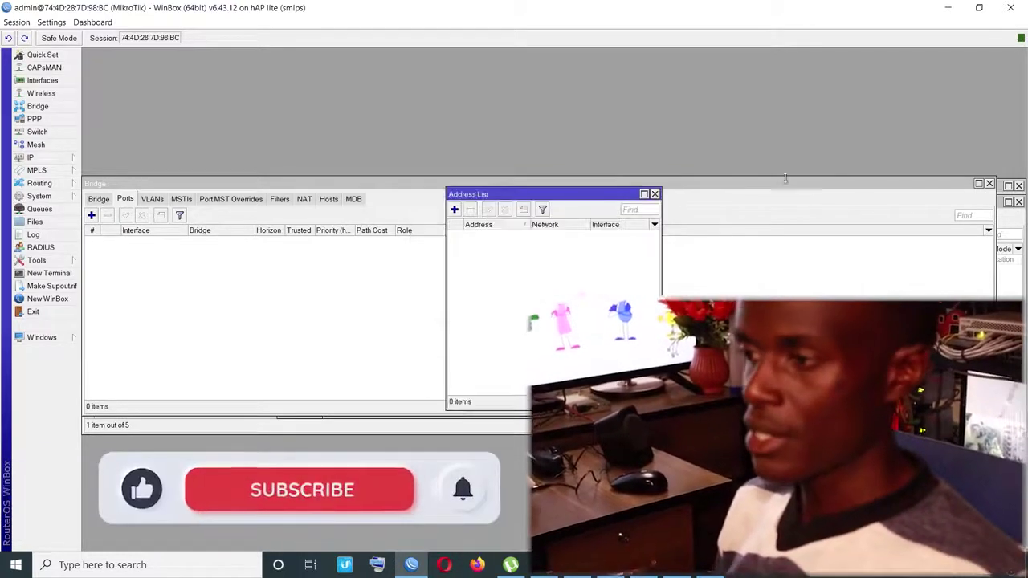
{"action": "left_click", "coordinate": [656, 195]}
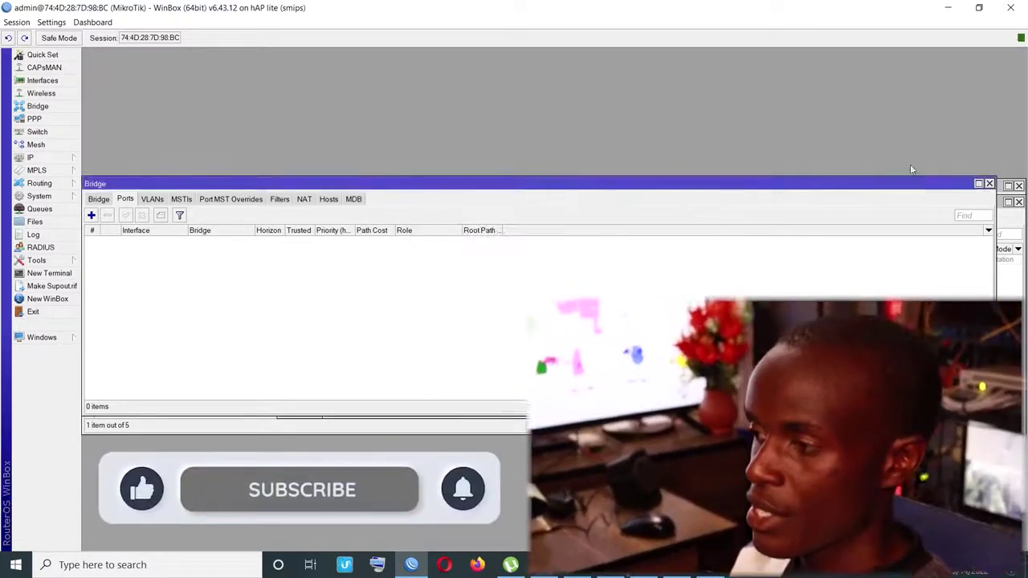
{"action": "left_click", "coordinate": [989, 184]}
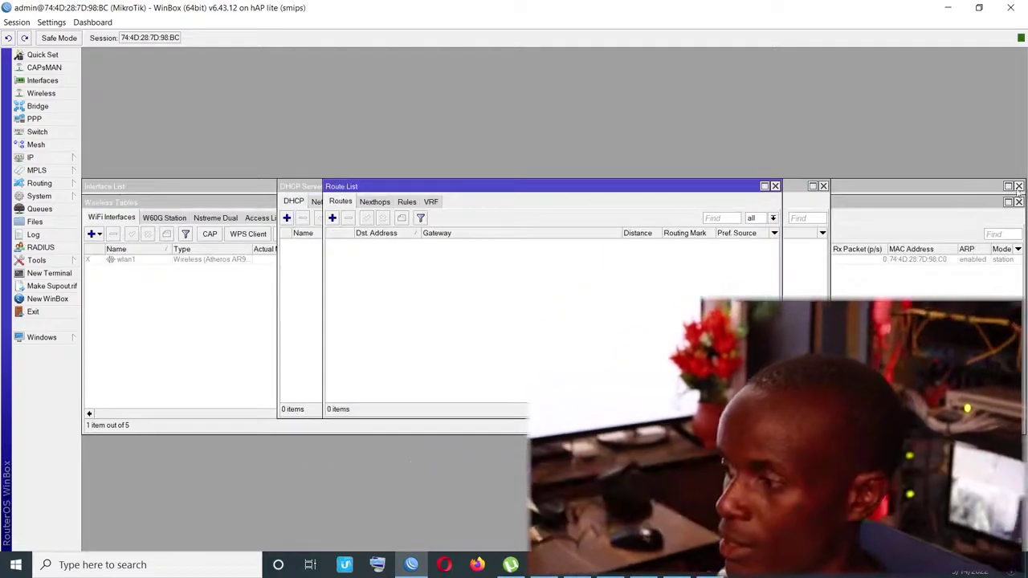
{"action": "left_click", "coordinate": [1018, 186]}
{"action": "left_click", "coordinate": [823, 187]}
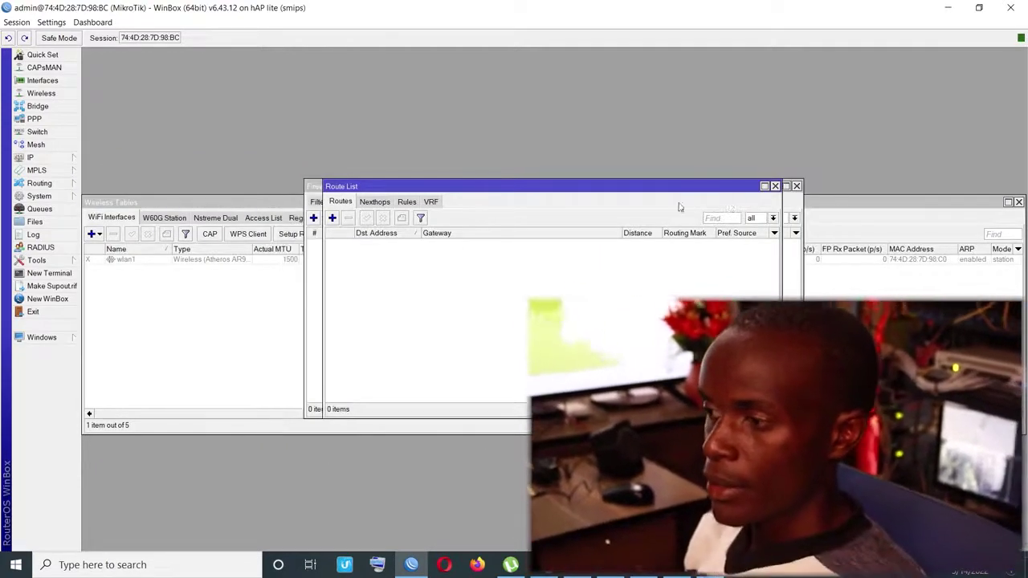
{"action": "left_click", "coordinate": [775, 186]}
{"action": "left_click", "coordinate": [796, 186]}
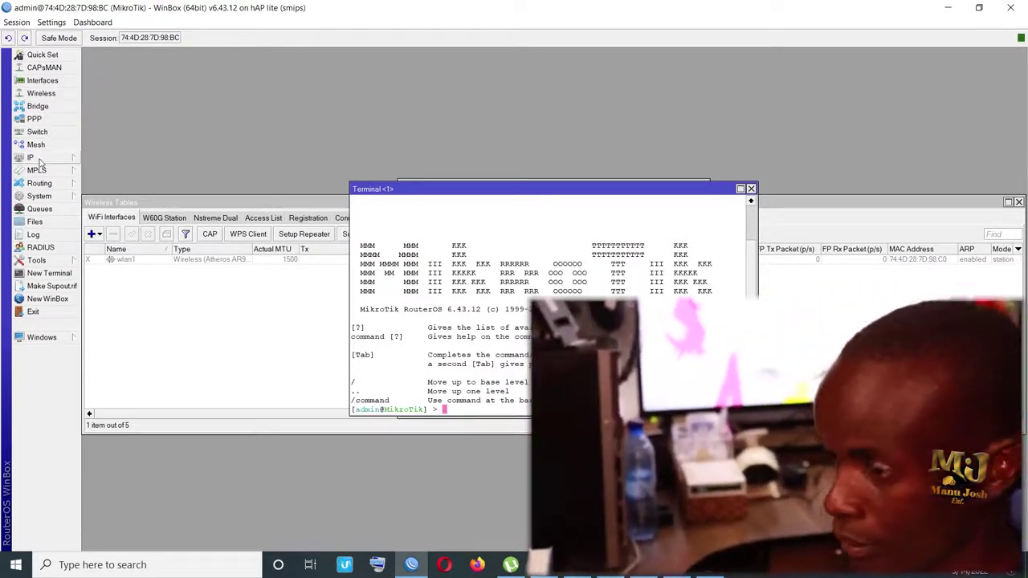
Step: Add a DHCP client on the ether1 interface and select its entry in the DHCP client list
{"action": "left_click", "coordinate": [40, 163]}
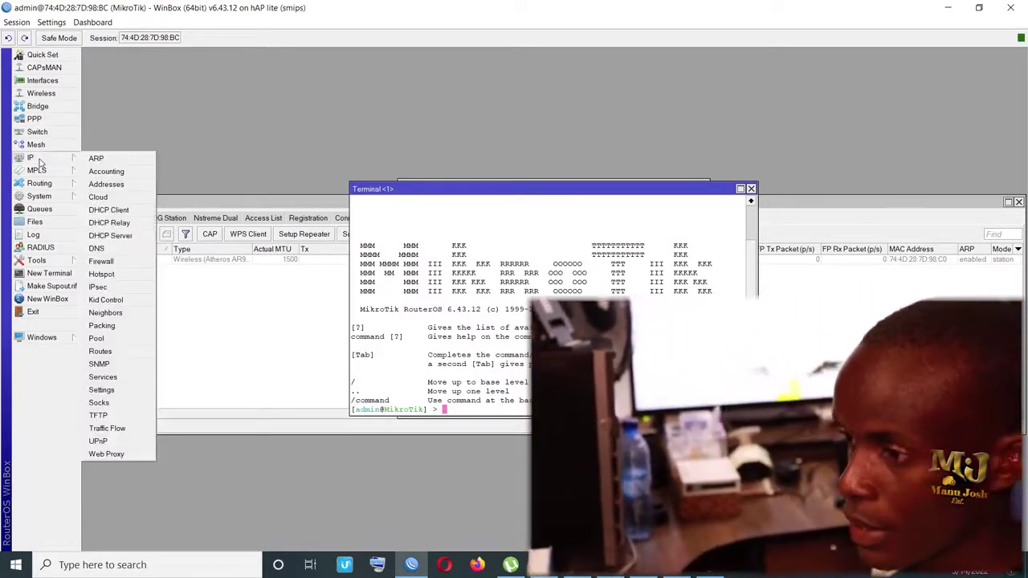
{"action": "left_click", "coordinate": [55, 171]}
{"action": "left_click", "coordinate": [41, 160]}
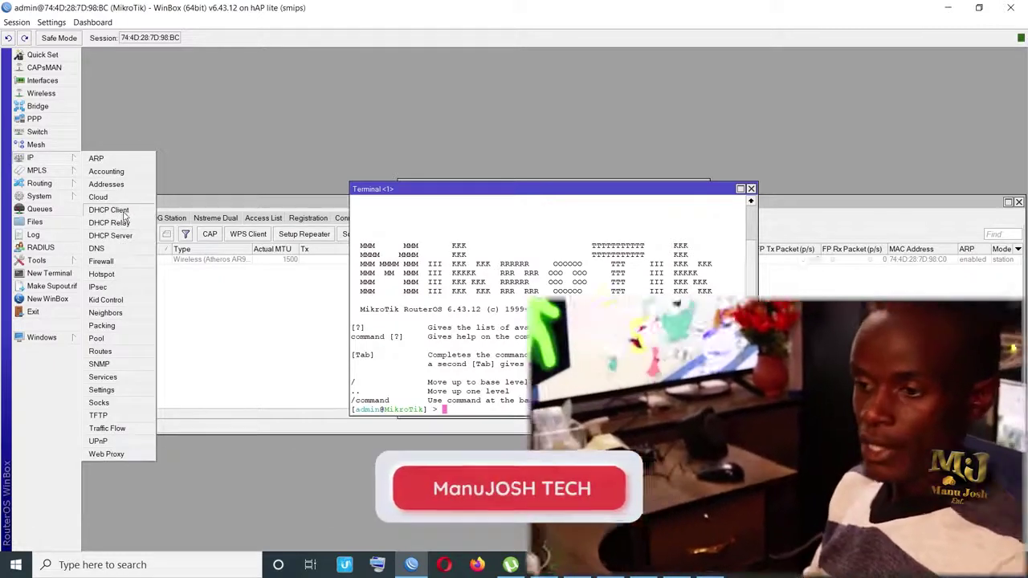
{"action": "left_click", "coordinate": [122, 211]}
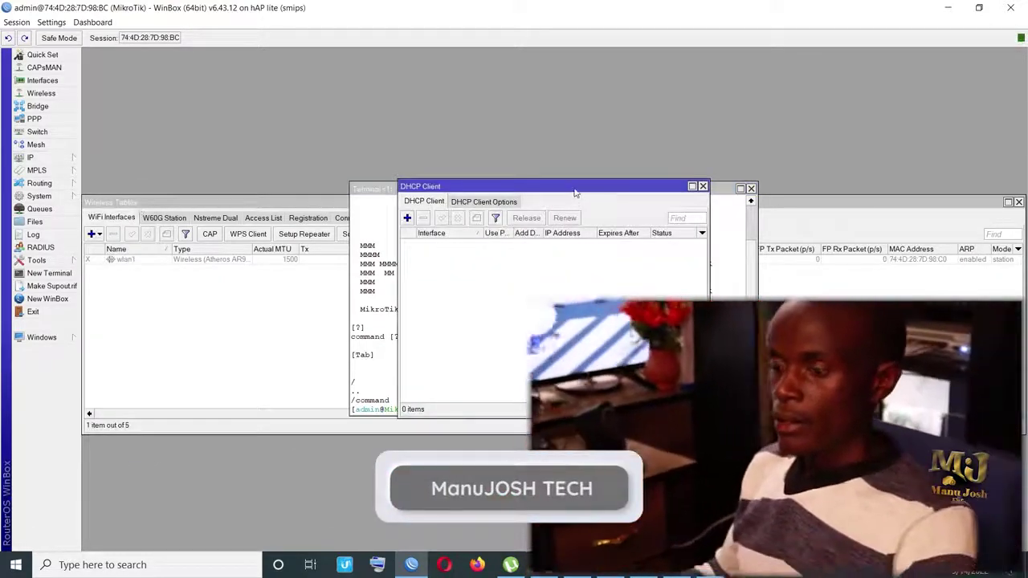
{"action": "left_click_drag", "start_coordinate": [575, 192], "coordinate": [505, 93]}
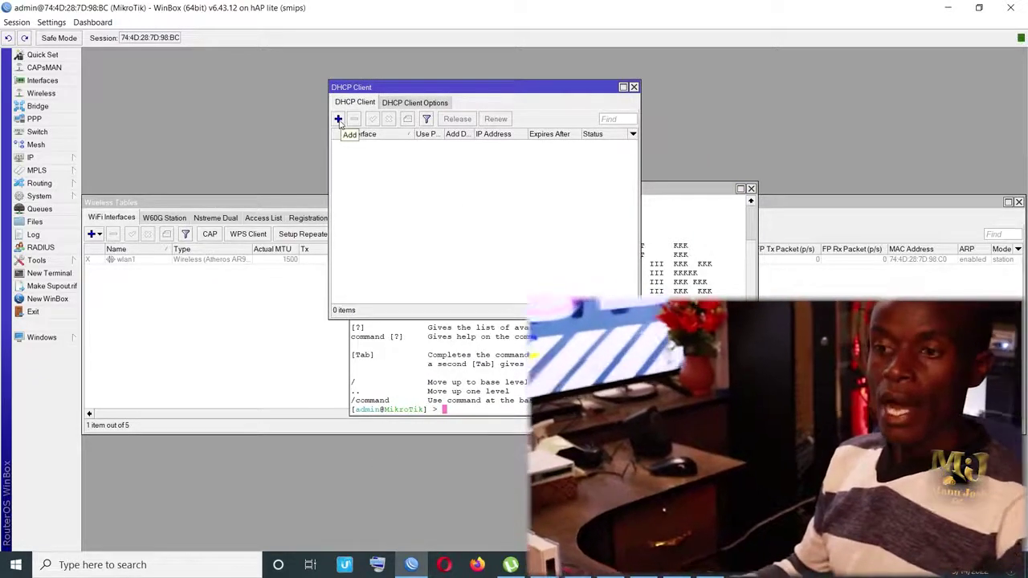
{"action": "left_click", "coordinate": [338, 119]}
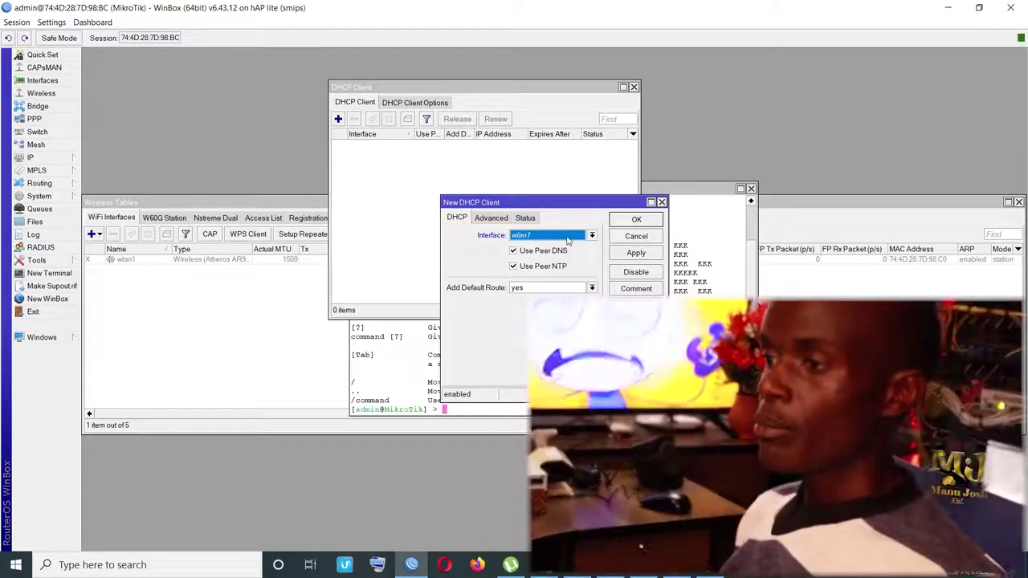
{"action": "left_click", "coordinate": [566, 237]}
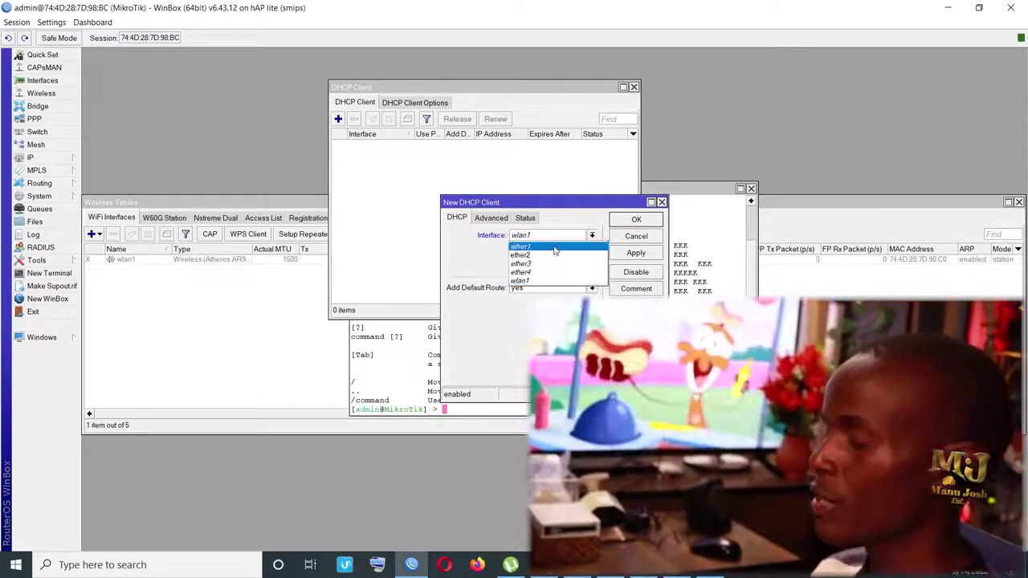
{"action": "left_click", "coordinate": [554, 248]}
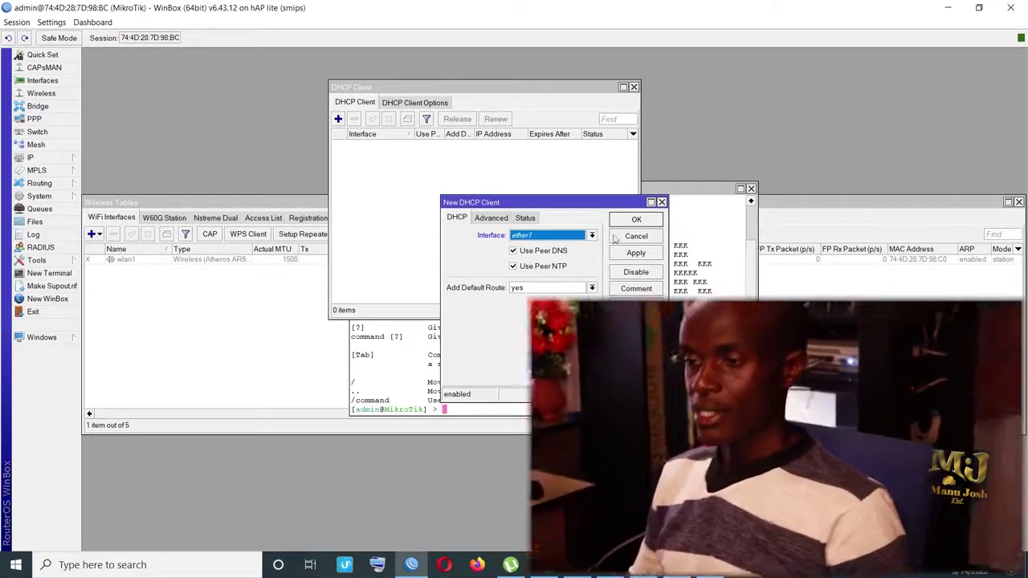
{"action": "left_click", "coordinate": [635, 254]}
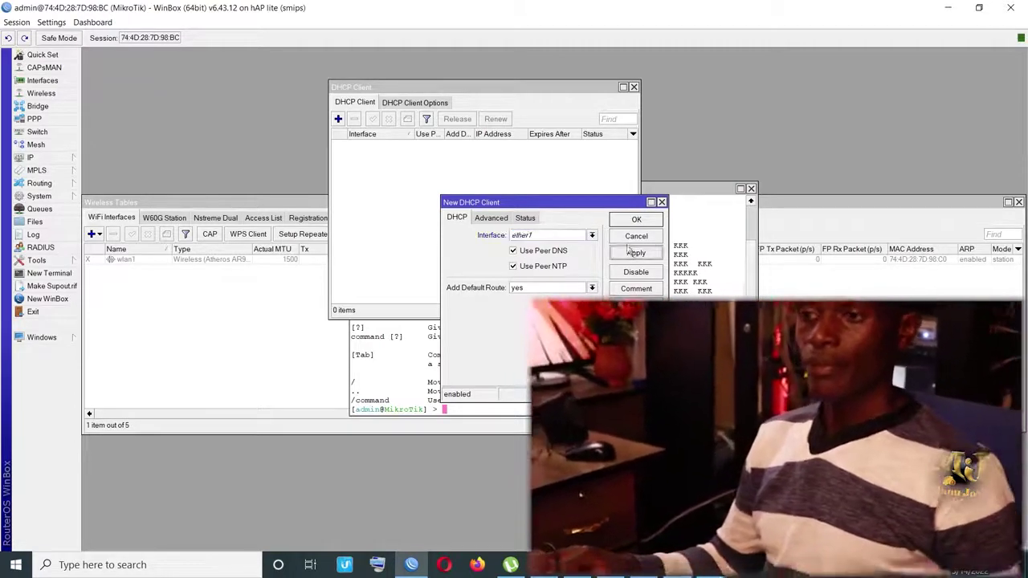
{"action": "left_click", "coordinate": [635, 220]}
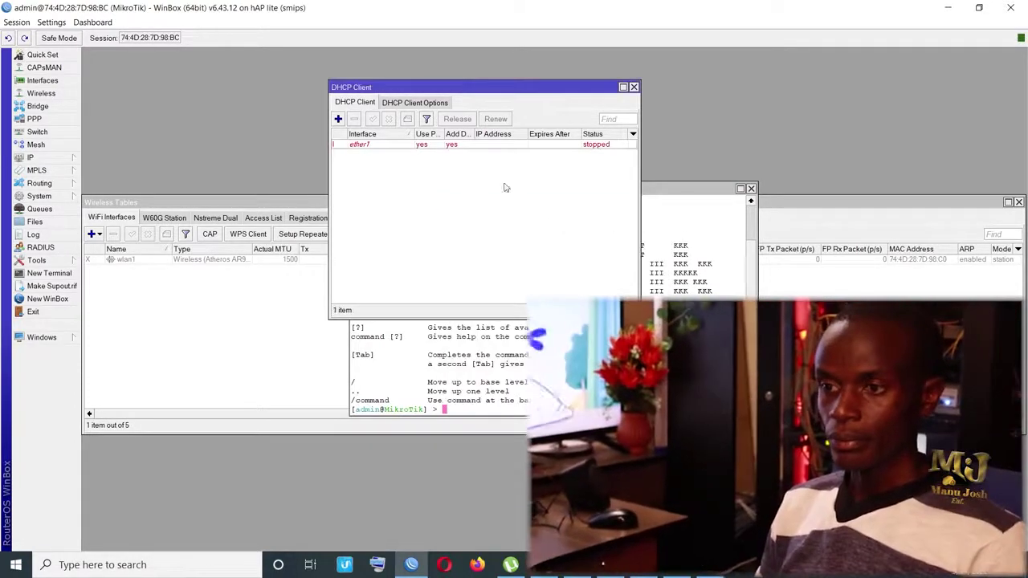
{"action": "left_click", "coordinate": [400, 145]}
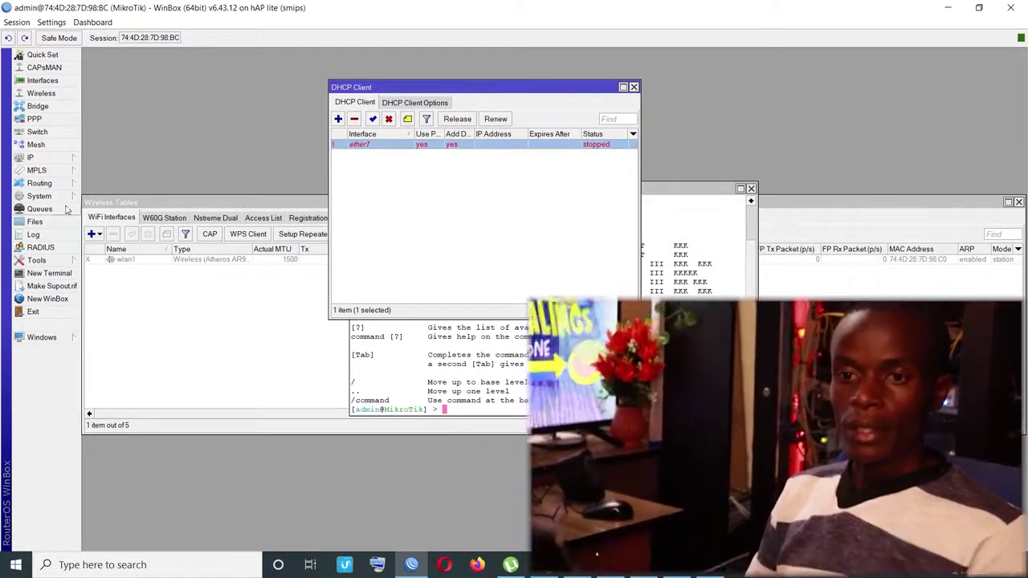
Step: Add the IP address 192.168.55.1/24 to the wlan1 interface and apply it
{"action": "left_click", "coordinate": [29, 159]}
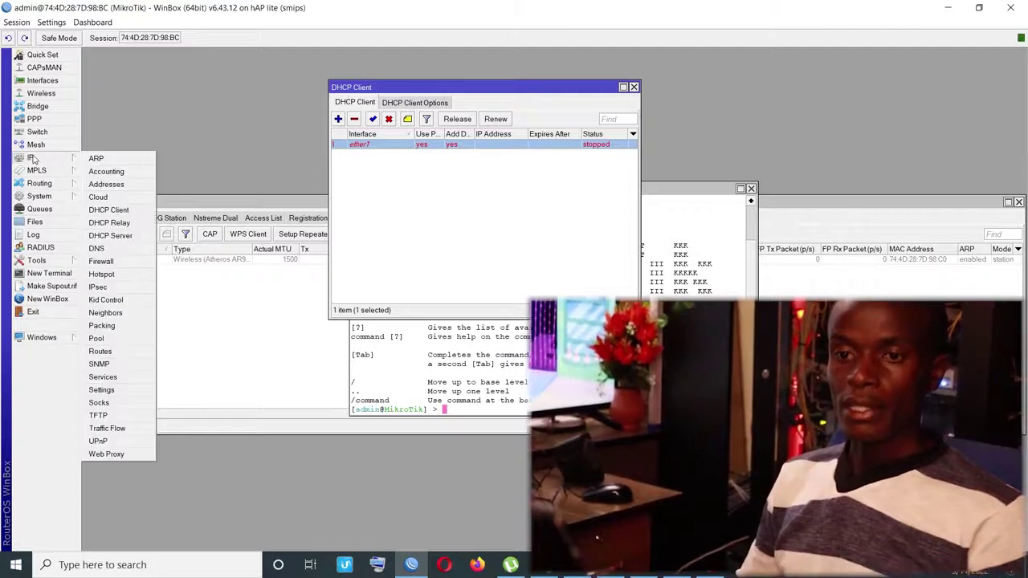
{"action": "left_click", "coordinate": [120, 187]}
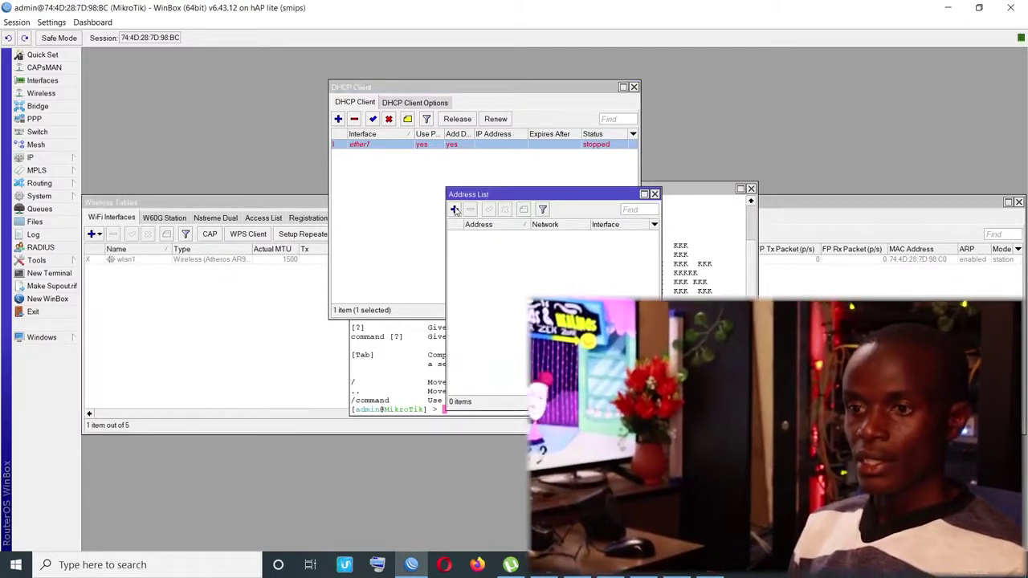
{"action": "left_click", "coordinate": [455, 209]}
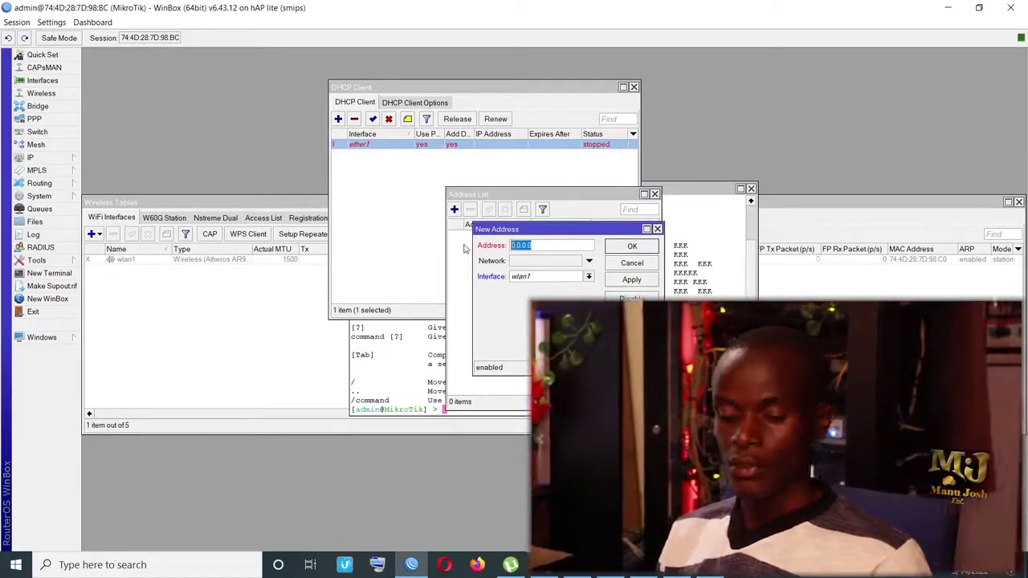
{"action": "type", "text": "192.1"}
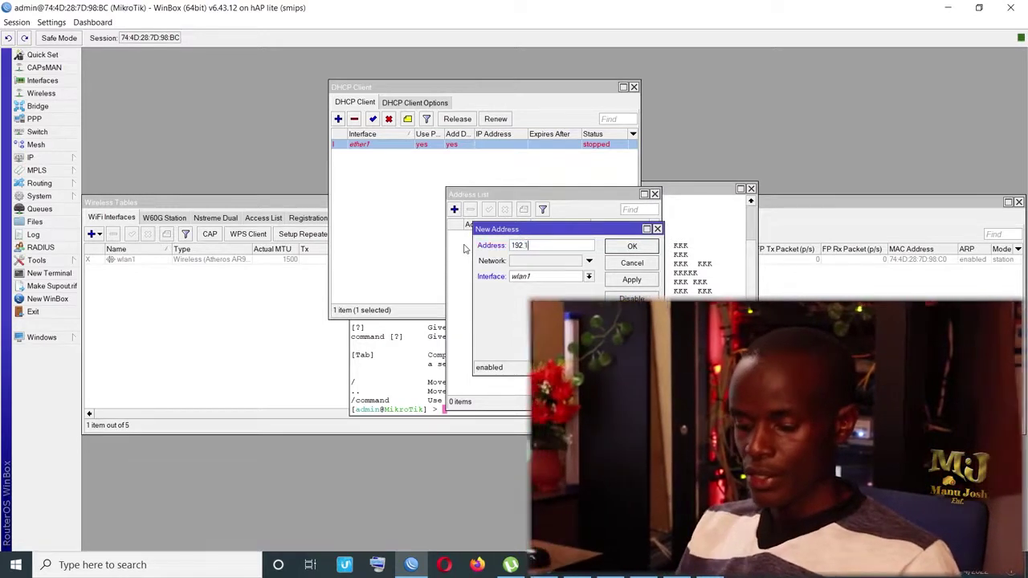
{"action": "type", "text": "68"}
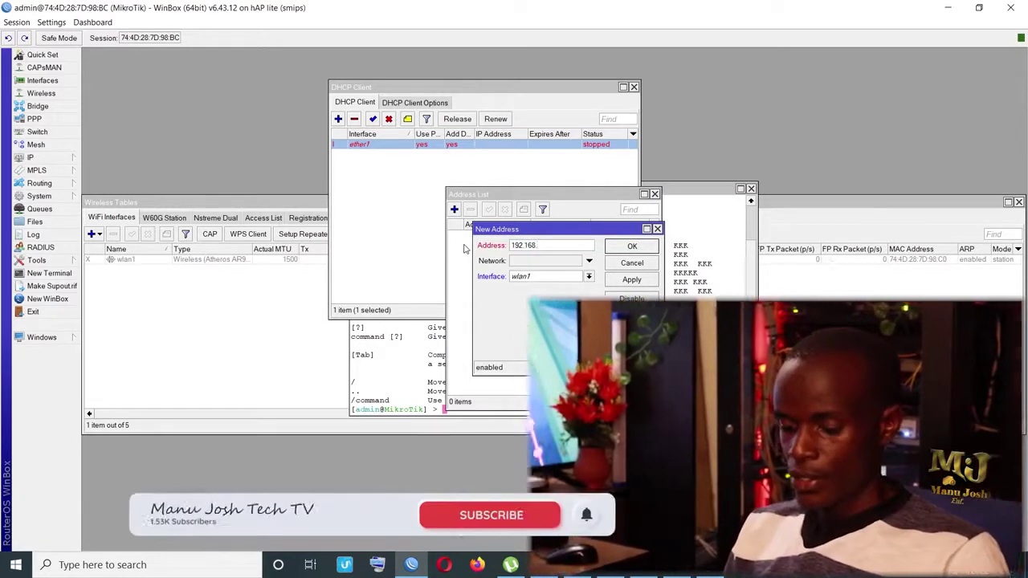
{"action": "type", "text": ".55.1/24"}
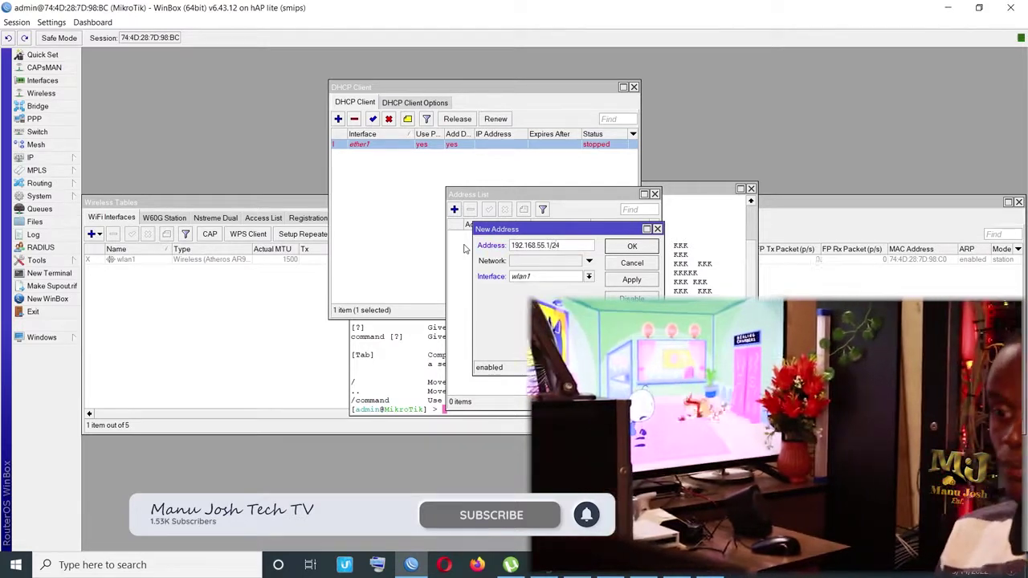
{"action": "left_click", "coordinate": [627, 286]}
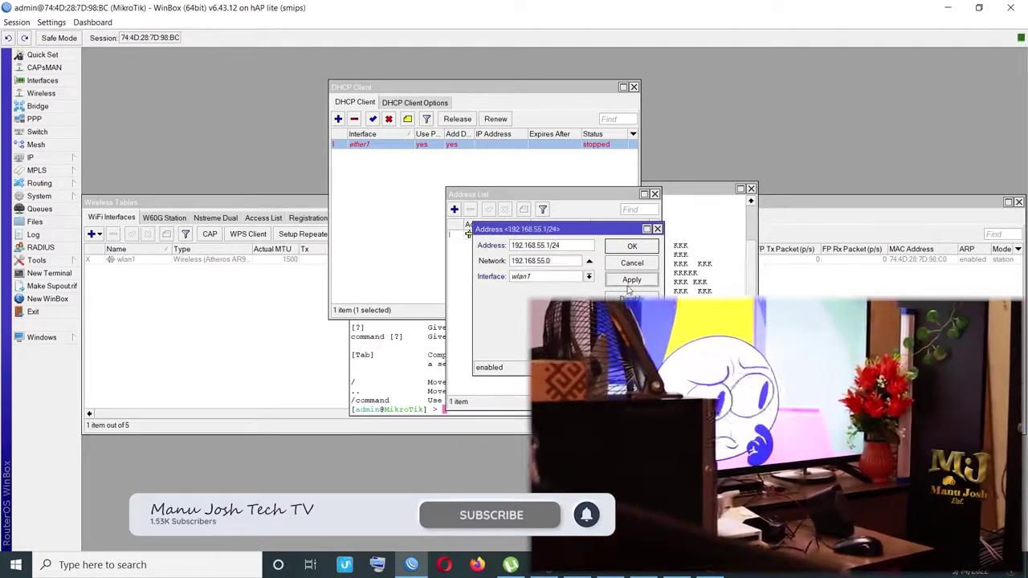
{"action": "left_click", "coordinate": [642, 250]}
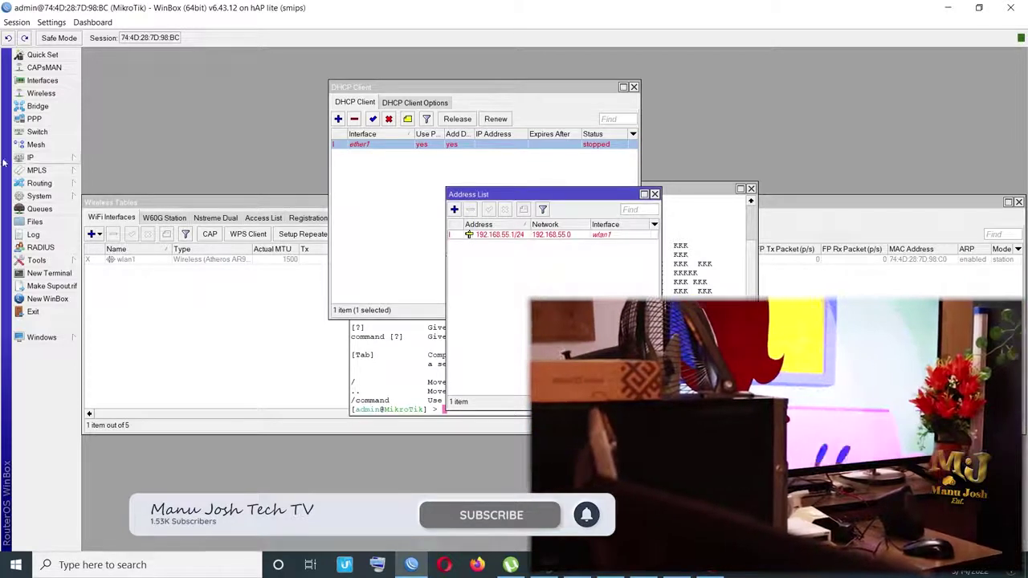
Step: Create an IP pool with the address range 192.168.55.2-192.168.55.254, keeping the default name, and close the IP pool list
{"action": "left_click", "coordinate": [35, 157]}
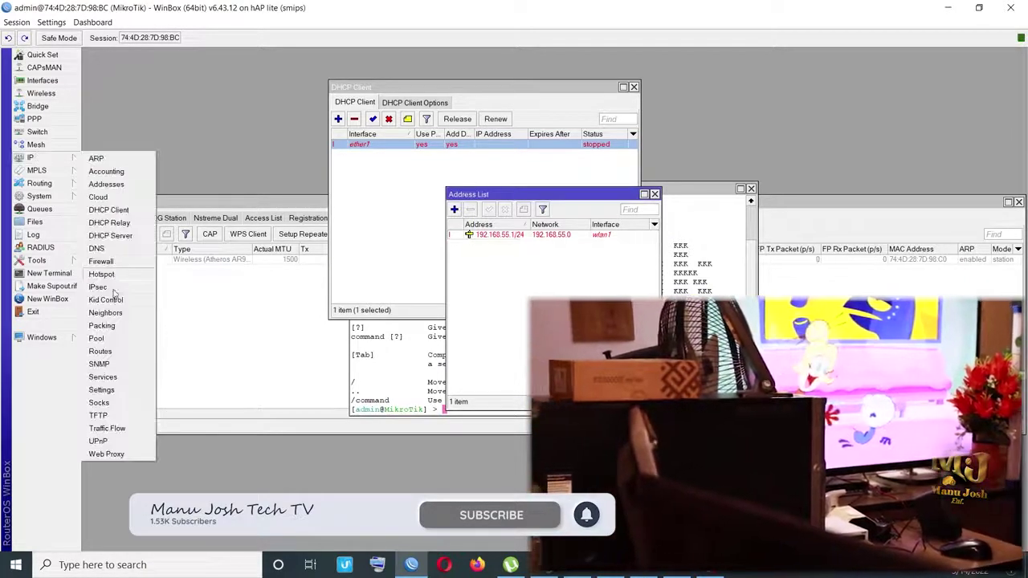
{"action": "left_click", "coordinate": [100, 338]}
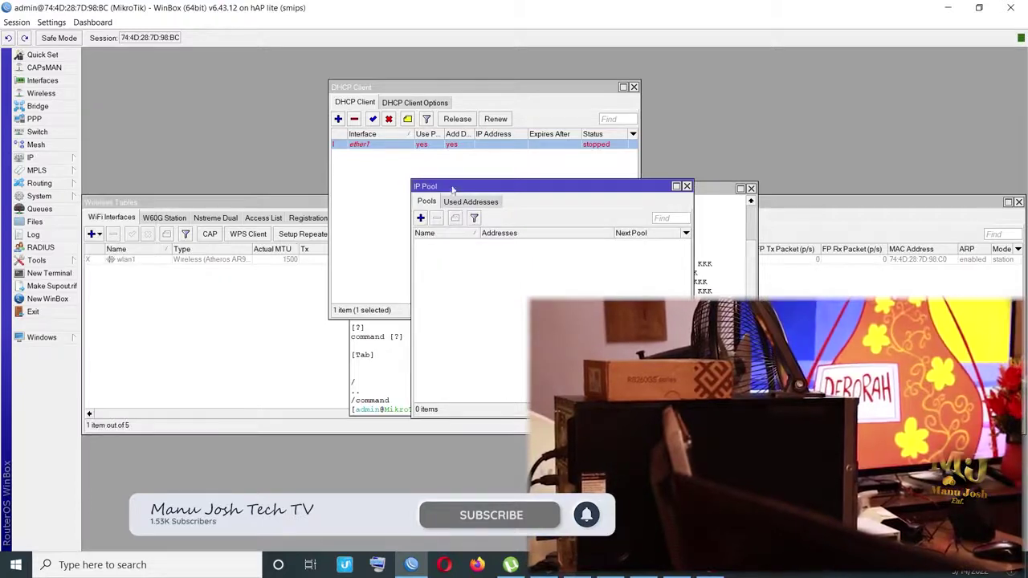
{"action": "left_click_drag", "start_coordinate": [492, 187], "coordinate": [526, 190]}
{"action": "left_click", "coordinate": [456, 221]}
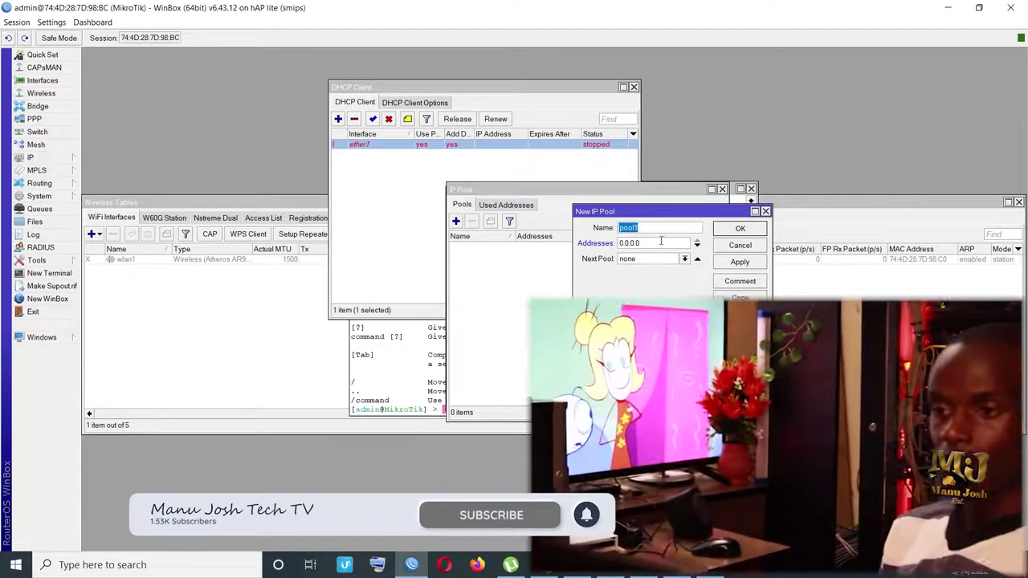
{"action": "key", "text": "Tab"}
{"action": "type", "text": "1"}
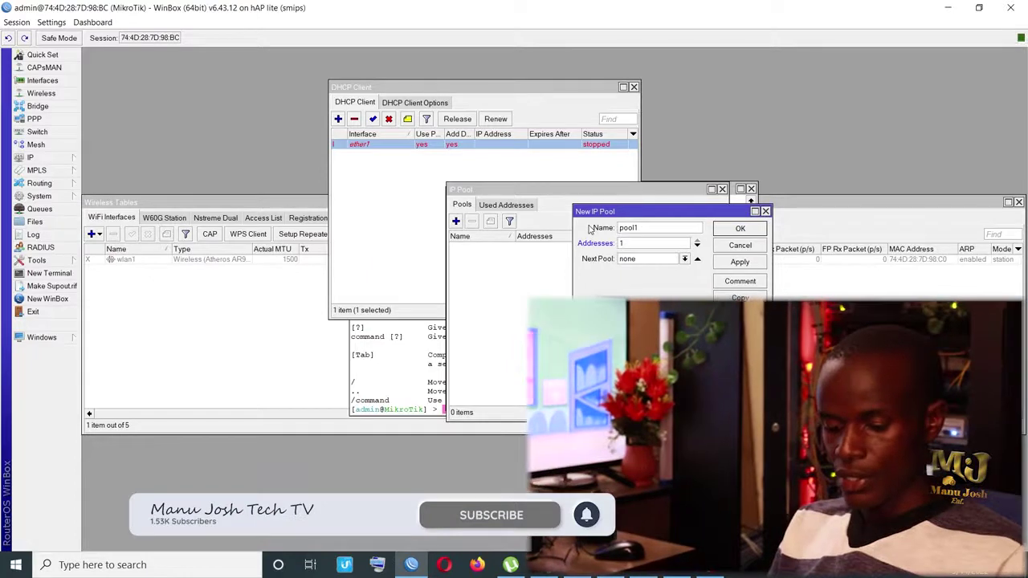
{"action": "type", "text": "92.16"}
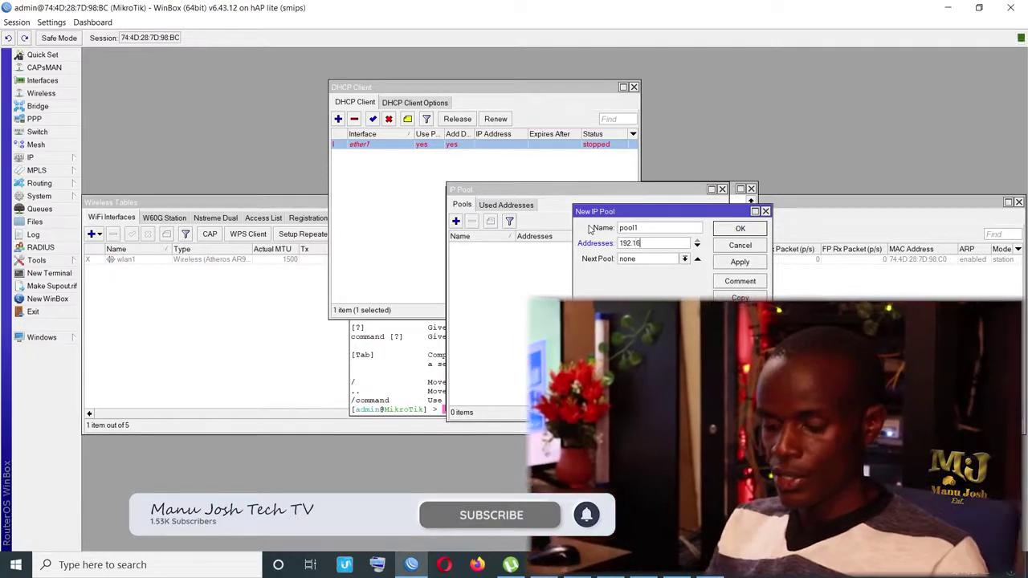
{"action": "type", "text": "8.55."}
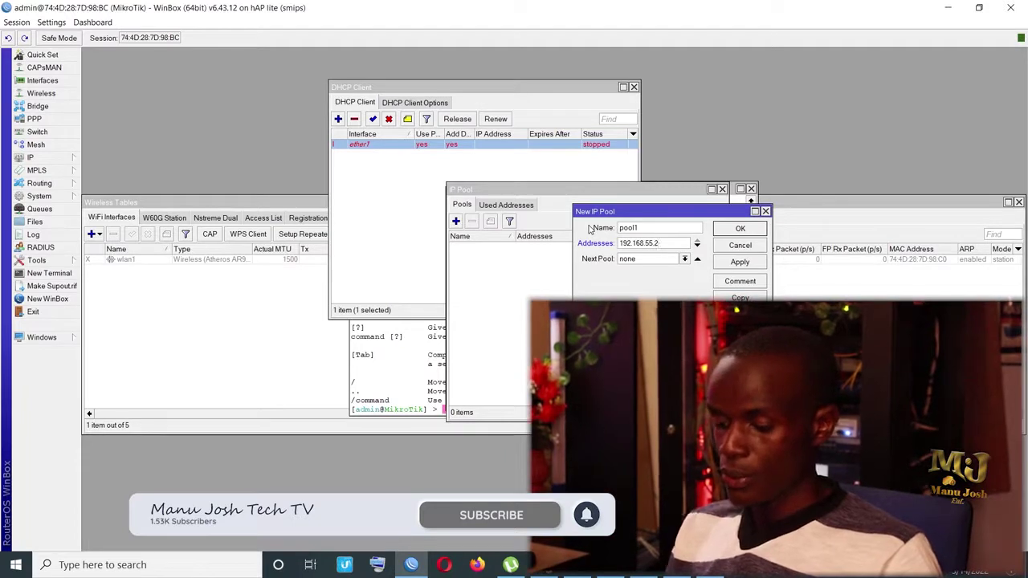
{"action": "type", "text": "2-"}
{"action": "type", "text": "19"}
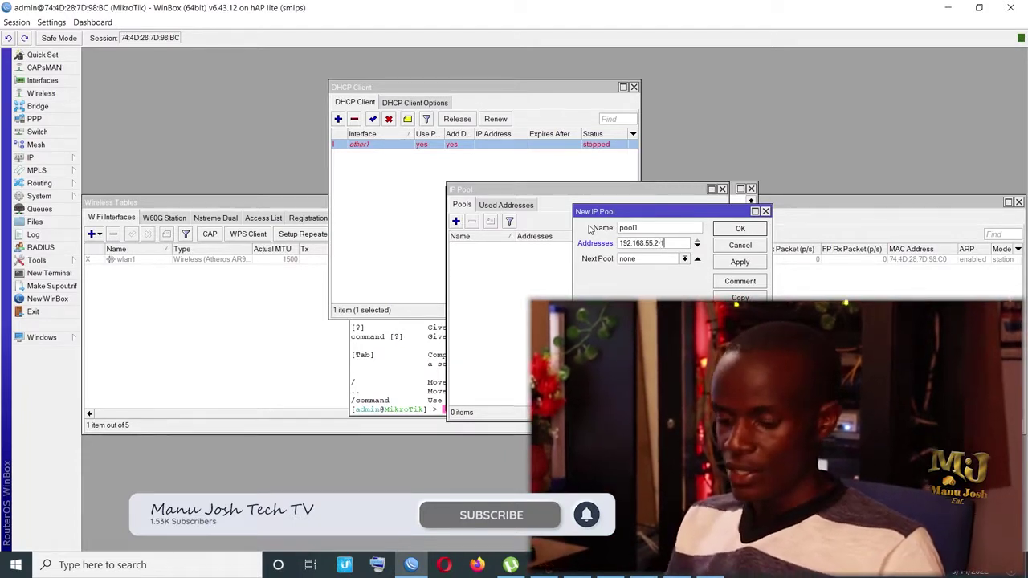
{"action": "type", "text": "2.168"}
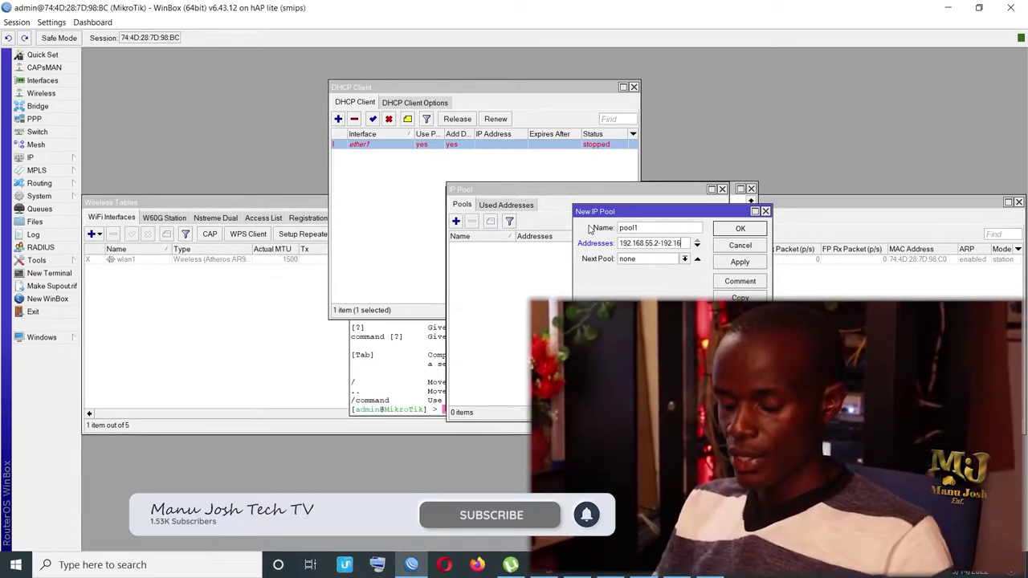
{"action": "type", "text": ".55."}
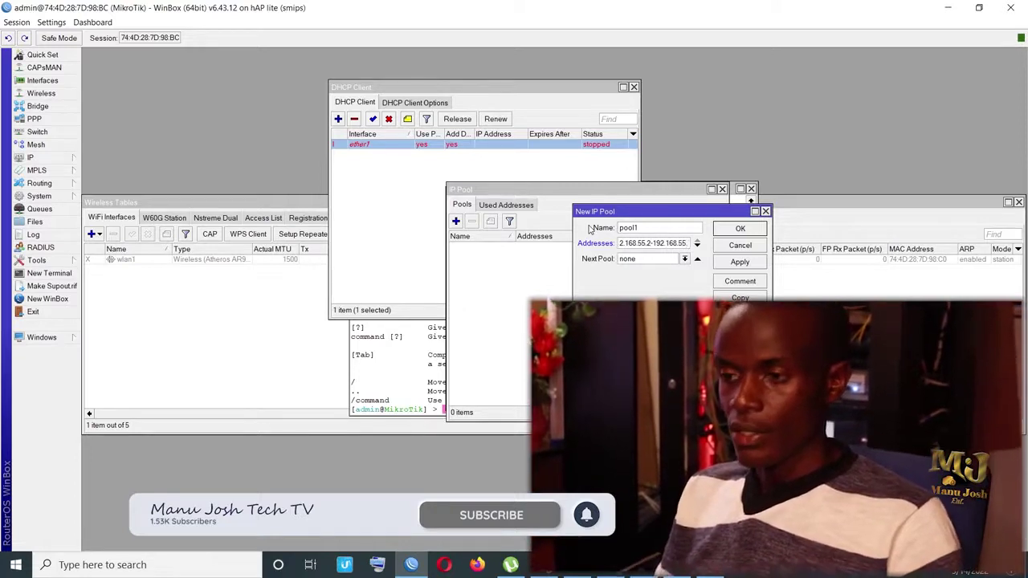
{"action": "type", "text": "254"}
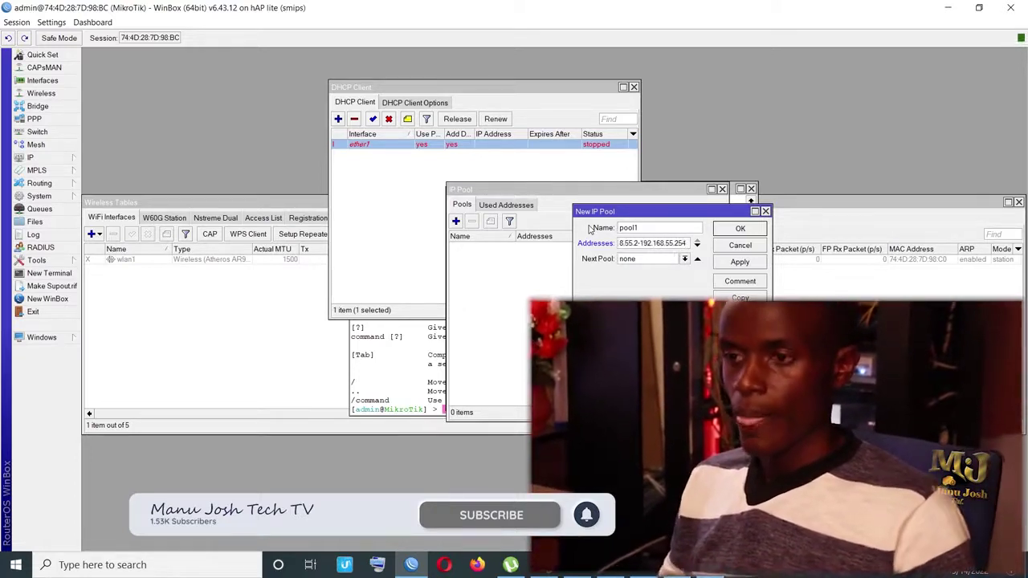
{"action": "left_click", "coordinate": [739, 265]}
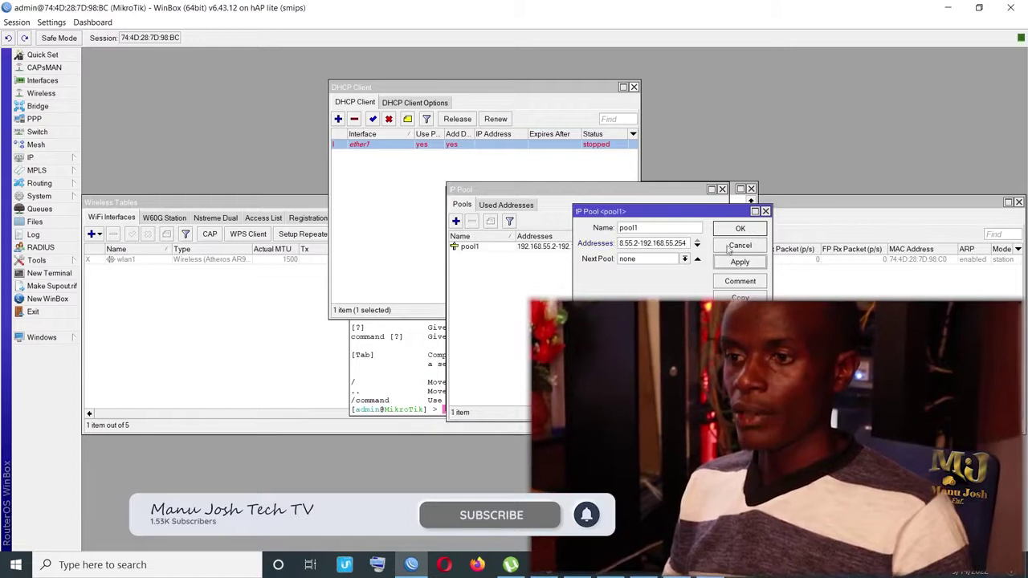
{"action": "left_click", "coordinate": [725, 230]}
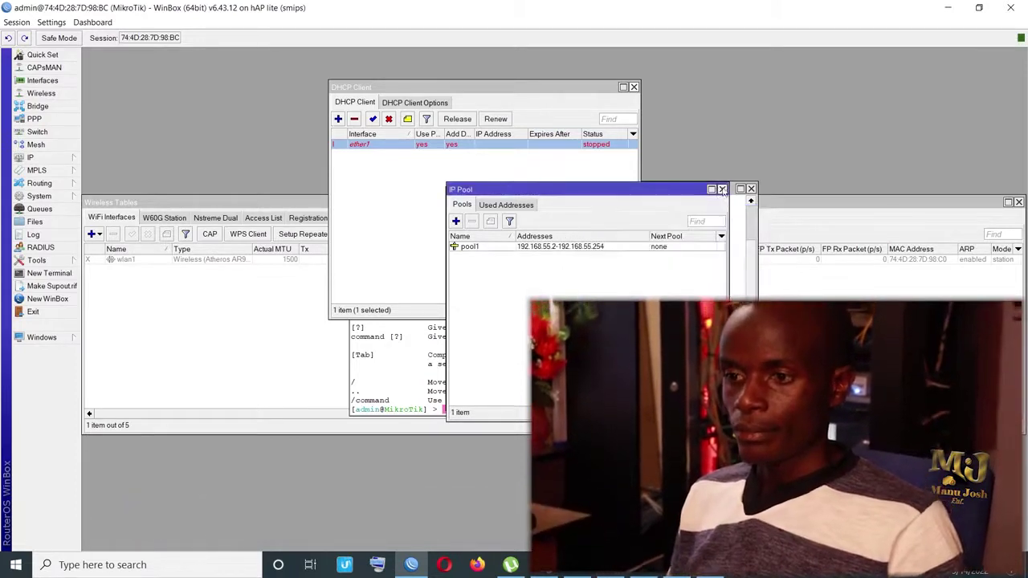
{"action": "left_click", "coordinate": [722, 189]}
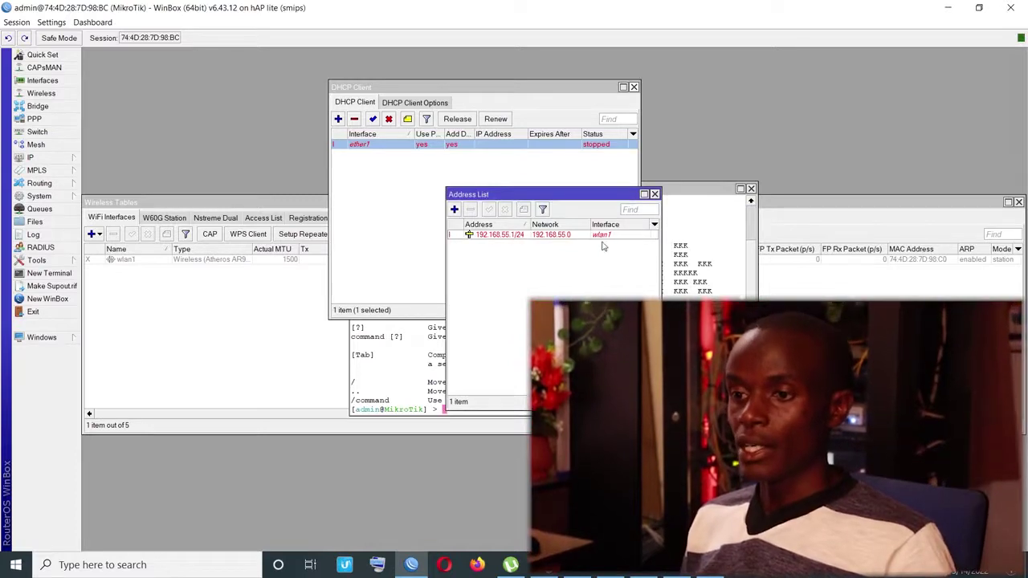
Step: Open the 192.168.55.1/24 address entry for editing, and create a bridge interface with the default name and settings
{"action": "double_click", "coordinate": [578, 234]}
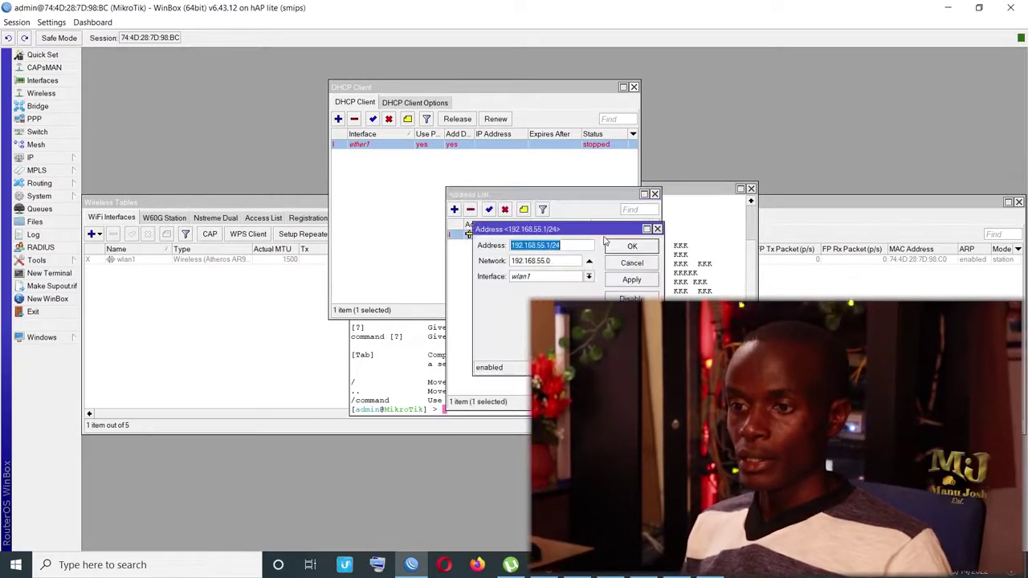
{"action": "left_click", "coordinate": [560, 277]}
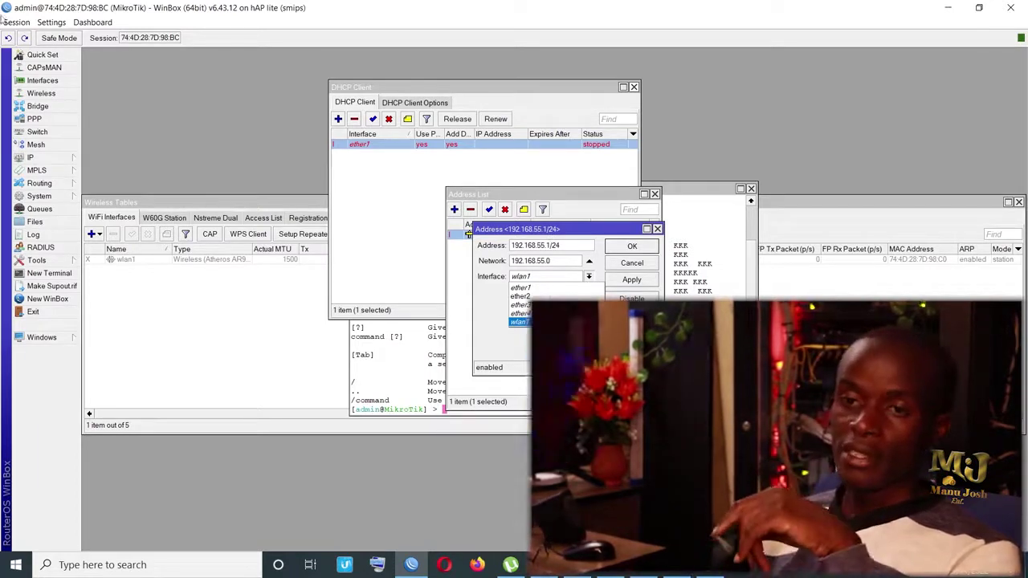
{"action": "left_click", "coordinate": [36, 106]}
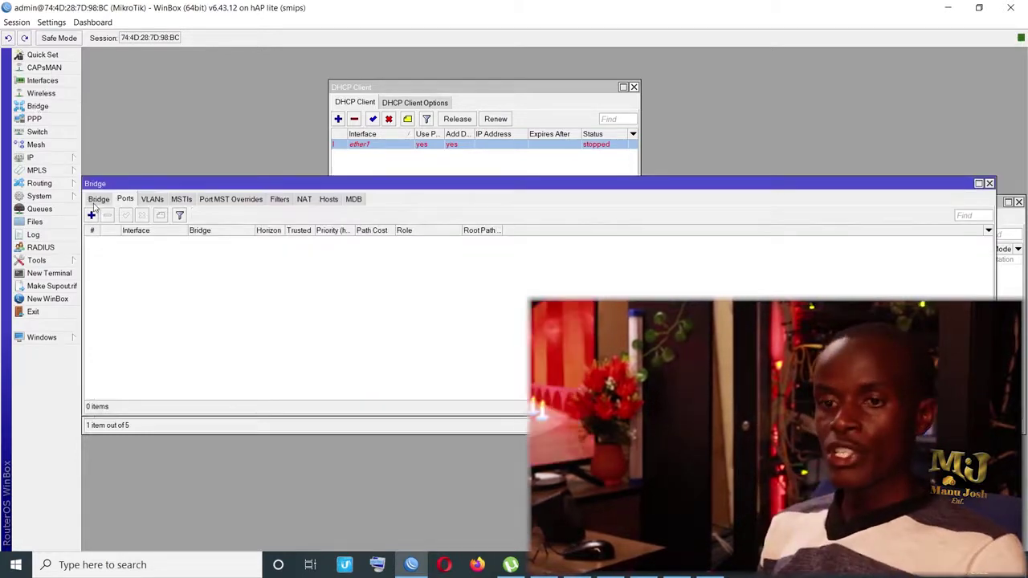
{"action": "left_click", "coordinate": [96, 199]}
{"action": "left_click", "coordinate": [92, 215]}
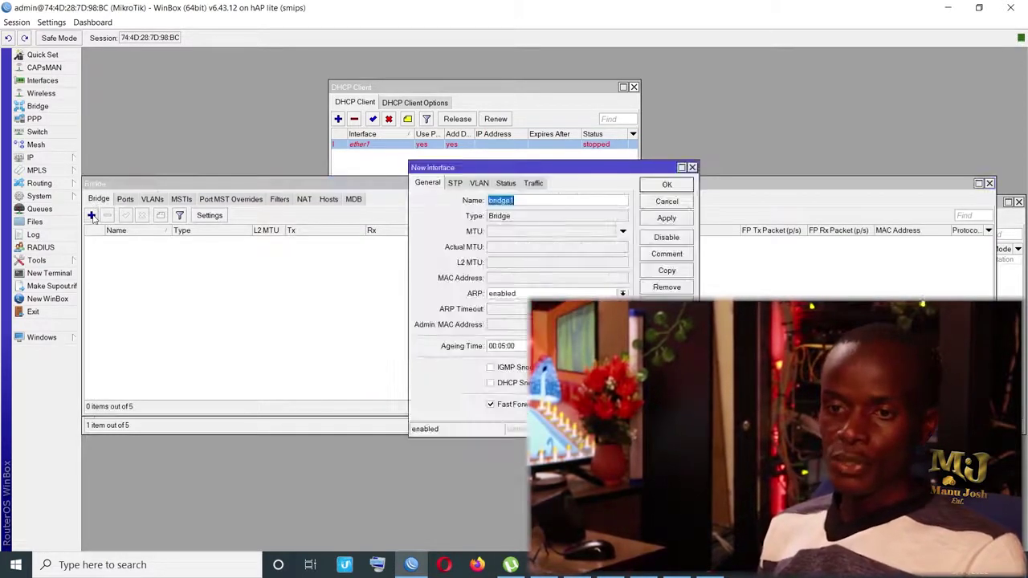
{"action": "left_click", "coordinate": [539, 203]}
{"action": "double_click", "coordinate": [534, 203]}
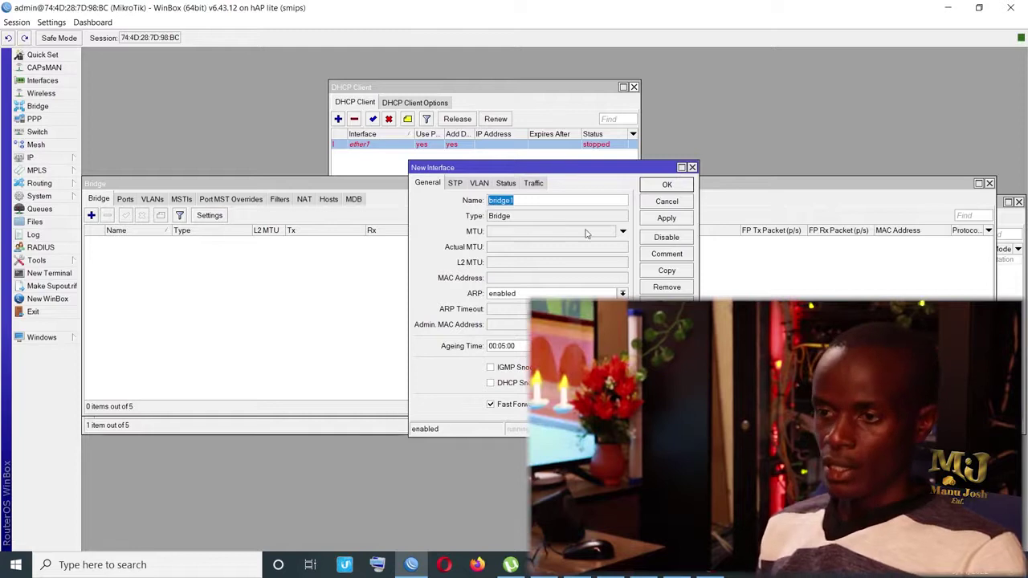
{"action": "left_click", "coordinate": [664, 202]}
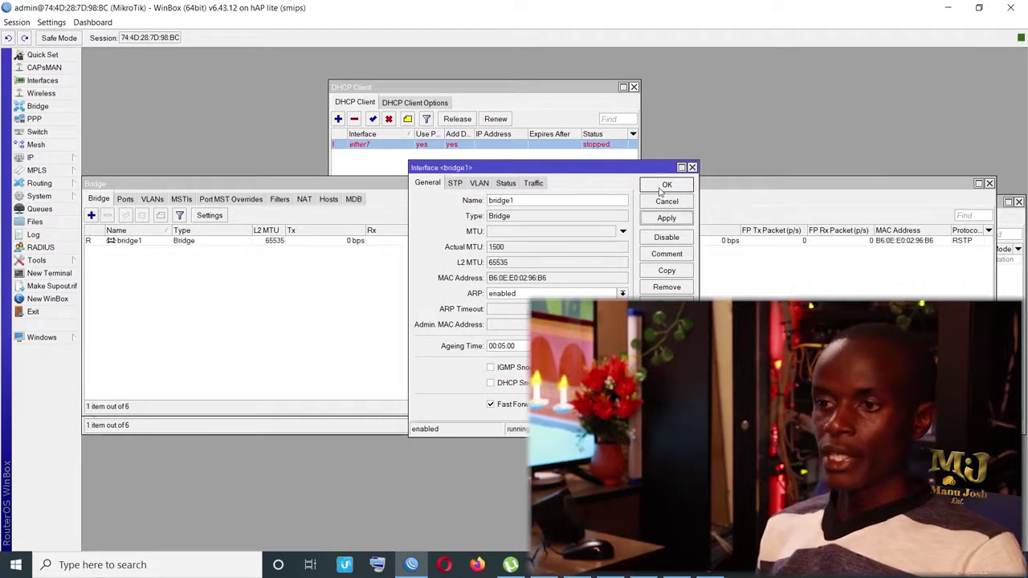
Step: Add the ether3 interface as a port of bridge1
{"action": "left_click", "coordinate": [125, 199]}
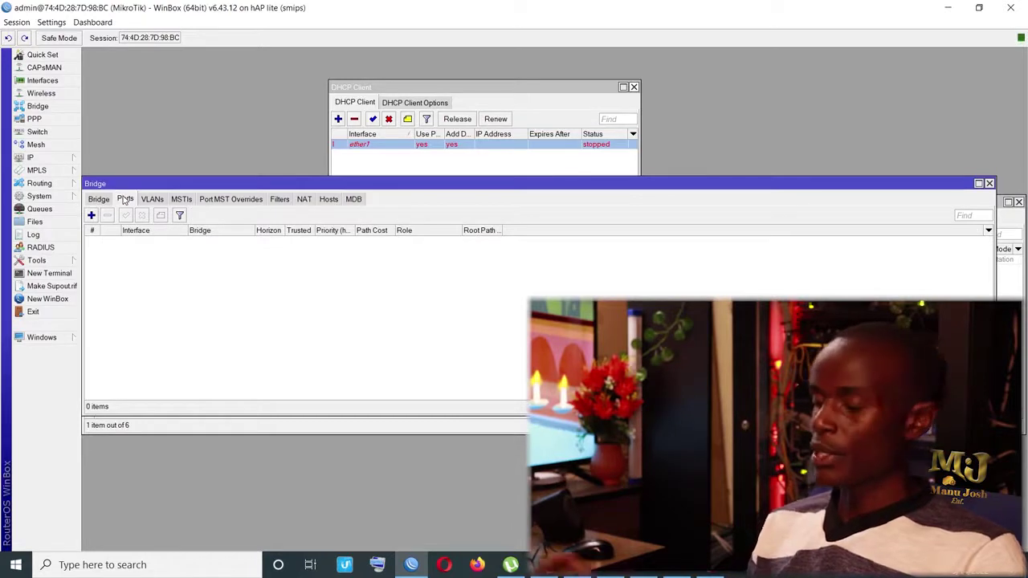
{"action": "left_click", "coordinate": [92, 216]}
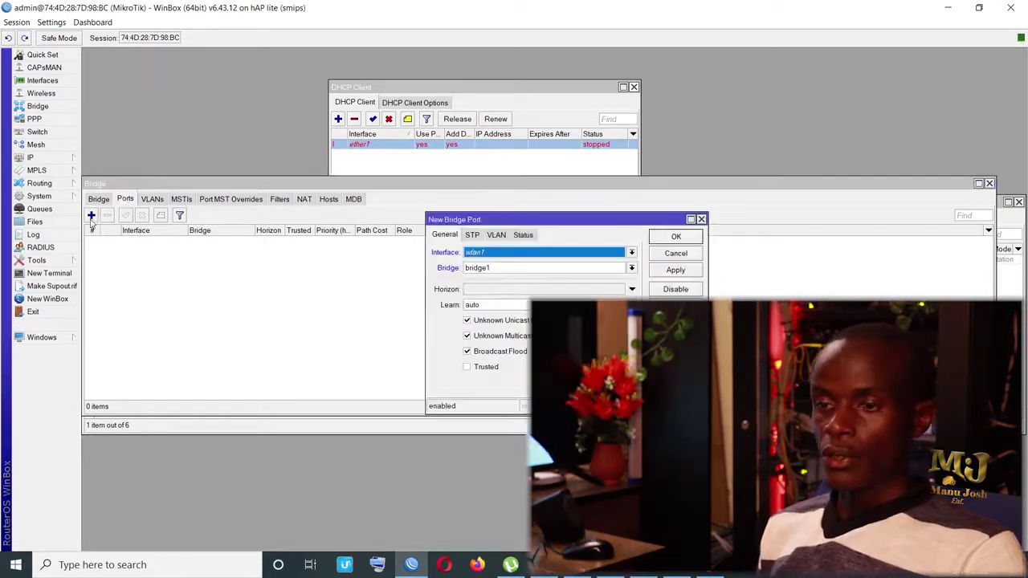
{"action": "left_click", "coordinate": [551, 256]}
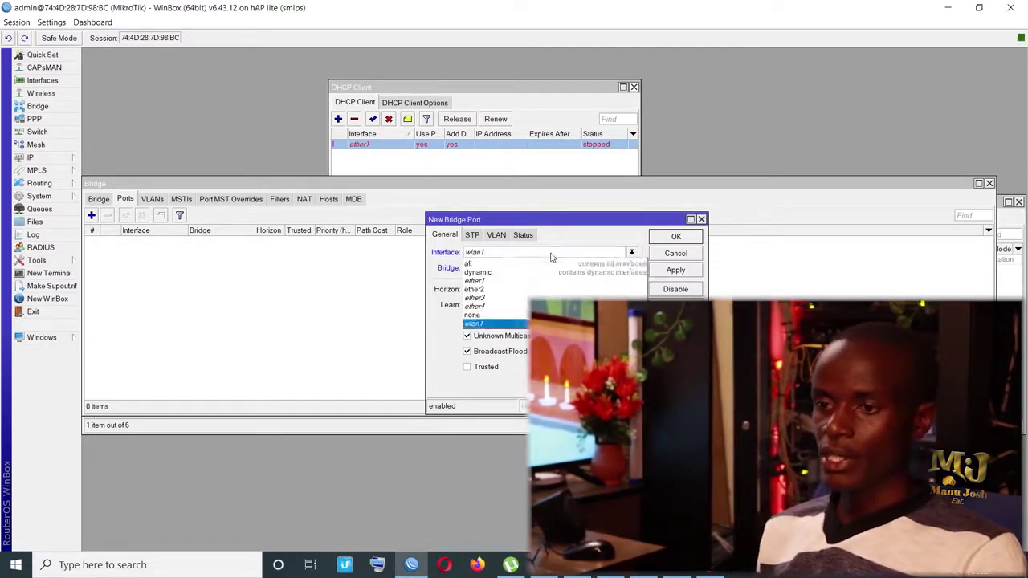
{"action": "left_click", "coordinate": [514, 299]}
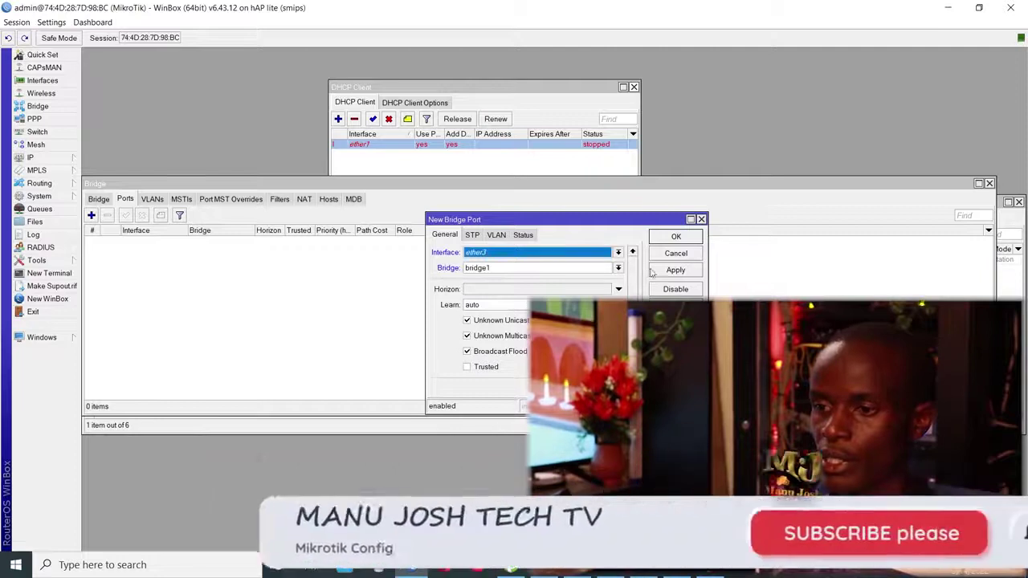
{"action": "left_click", "coordinate": [681, 275]}
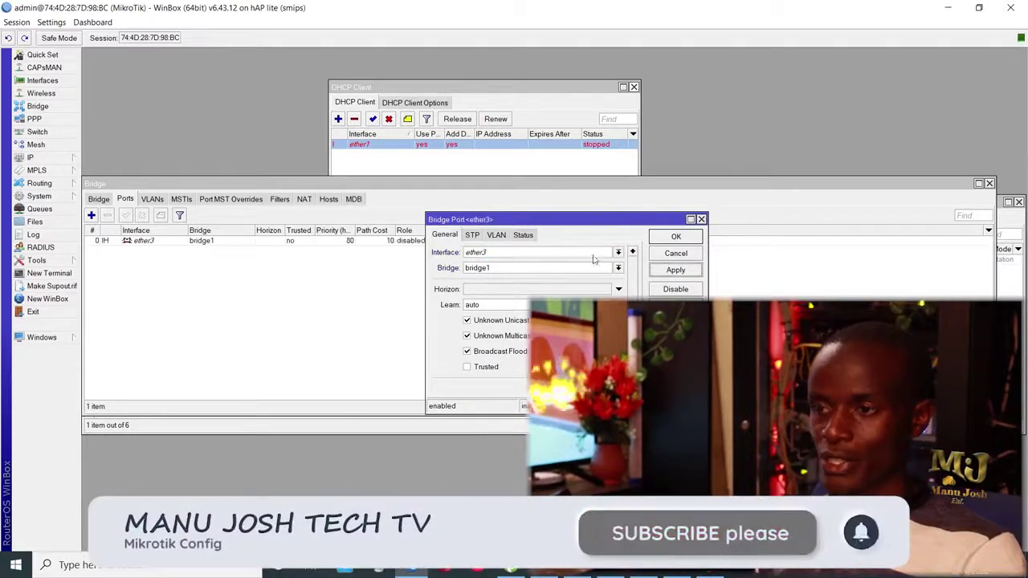
{"action": "left_click", "coordinate": [665, 238]}
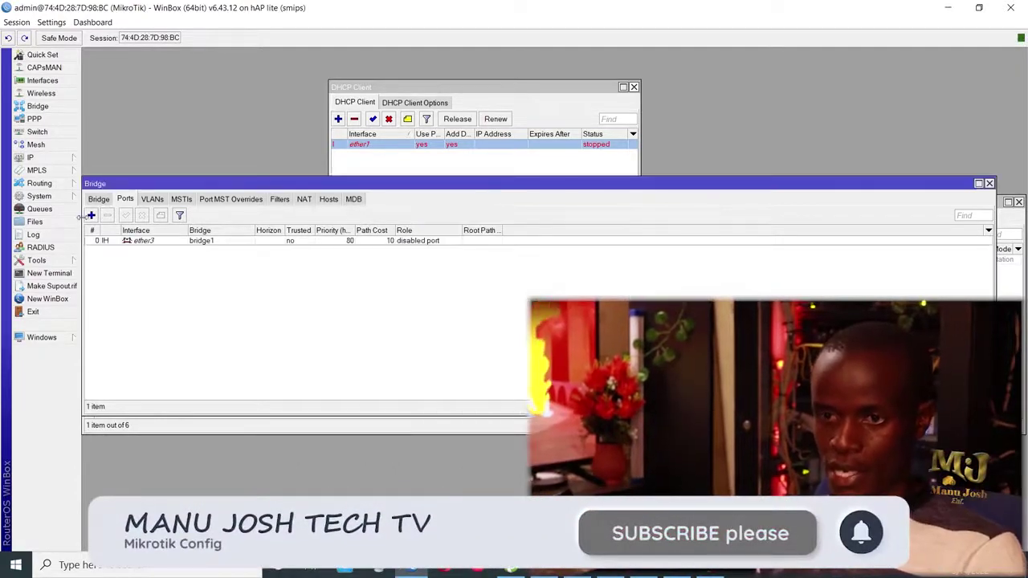
Step: Add the ether4 interface as a port of bridge1
{"action": "left_click", "coordinate": [91, 216]}
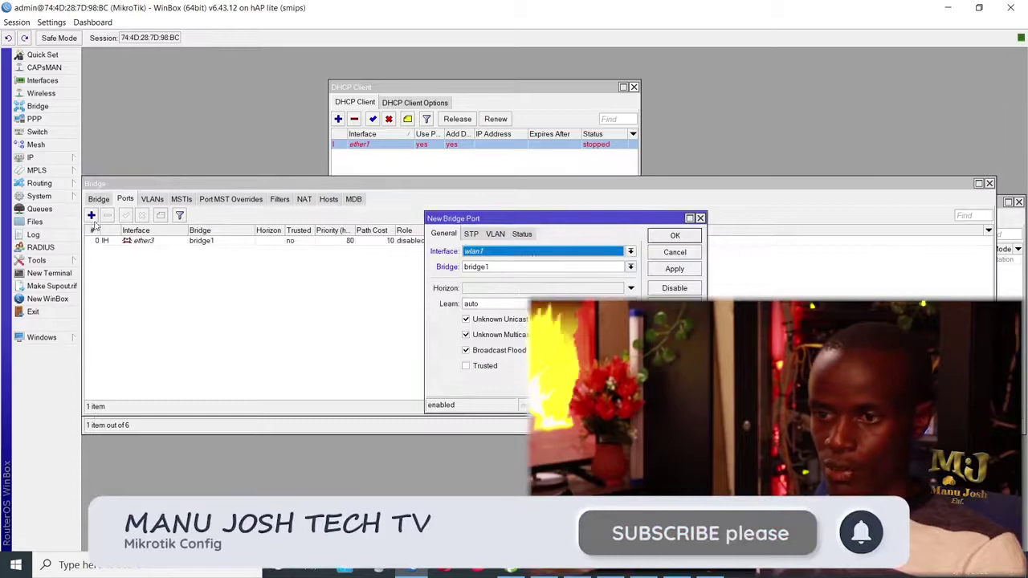
{"action": "left_click", "coordinate": [610, 256]}
{"action": "left_click", "coordinate": [513, 308]}
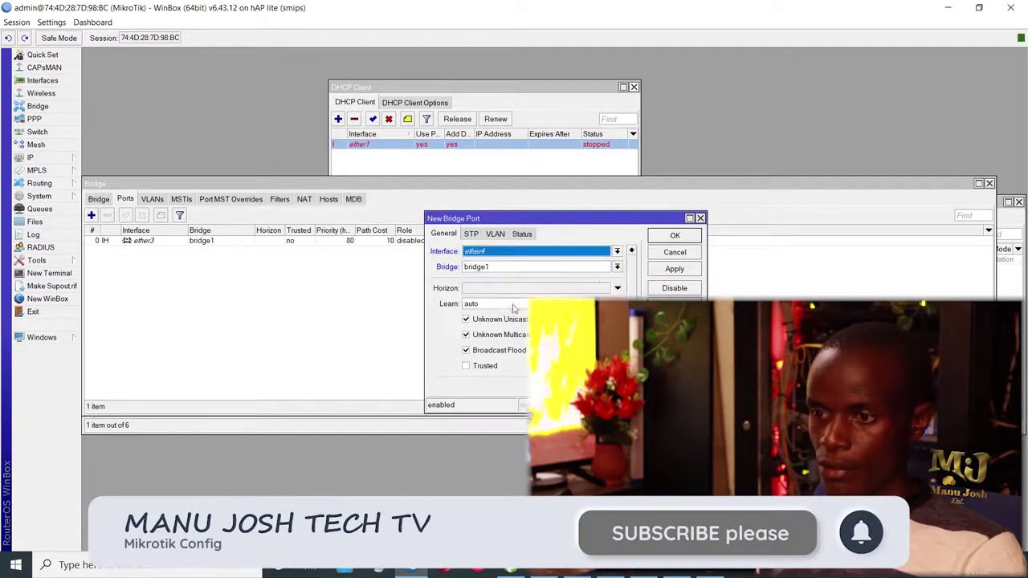
{"action": "left_click", "coordinate": [671, 270]}
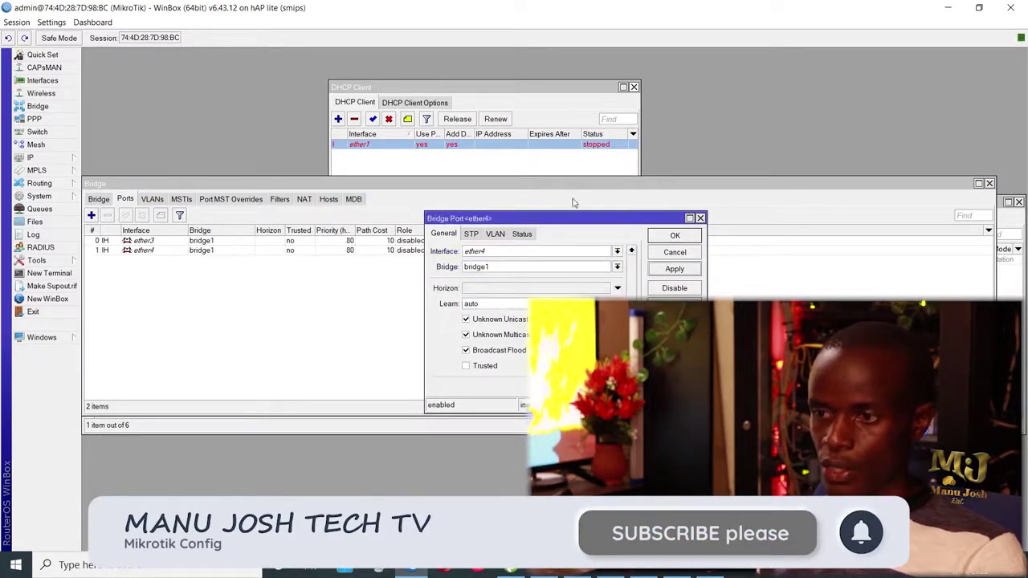
{"action": "left_click", "coordinate": [676, 238]}
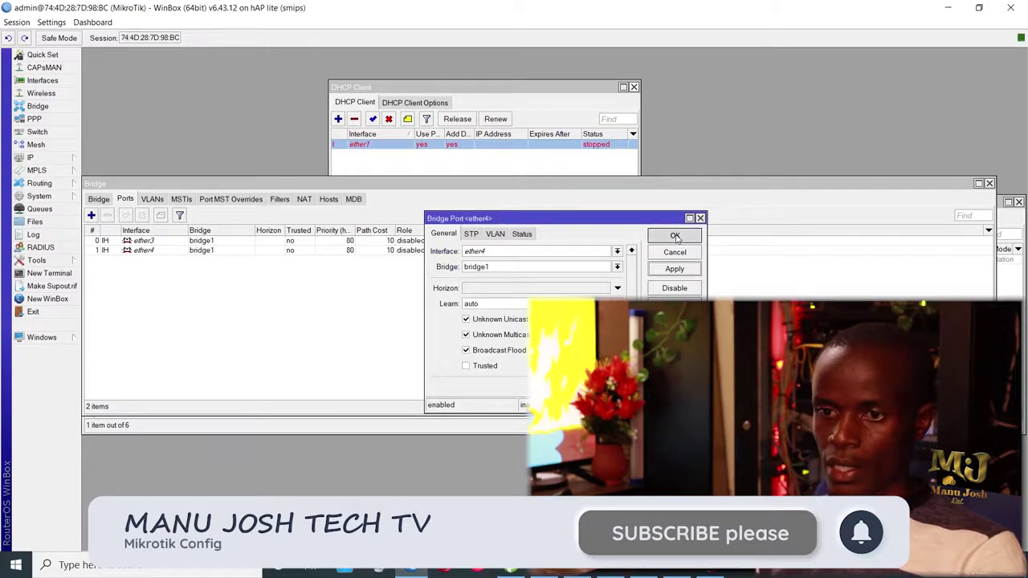
Step: Add the wlan1 interface as a port of bridge1 and close the bridge window
{"action": "left_click", "coordinate": [91, 215]}
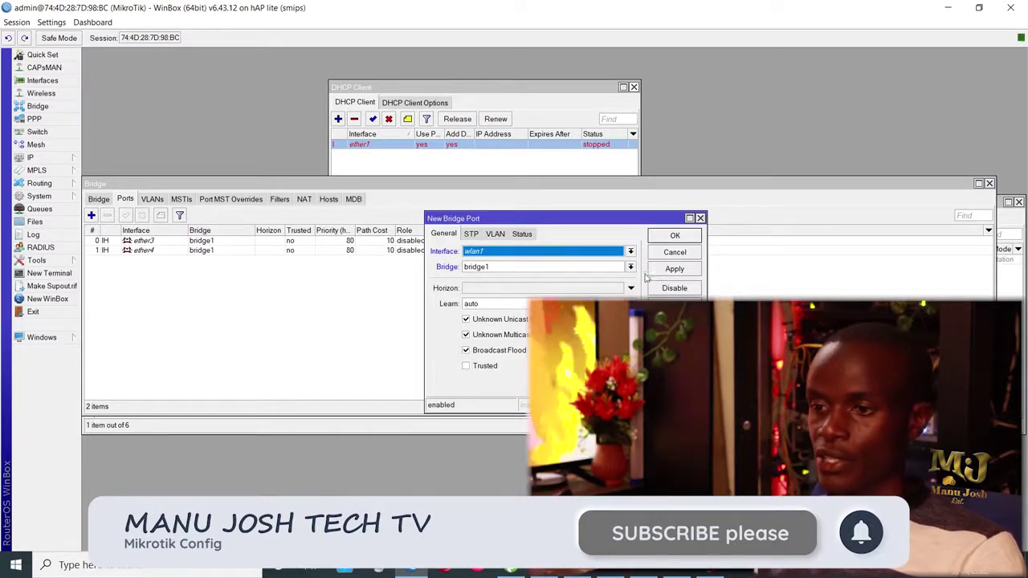
{"action": "left_click", "coordinate": [681, 273]}
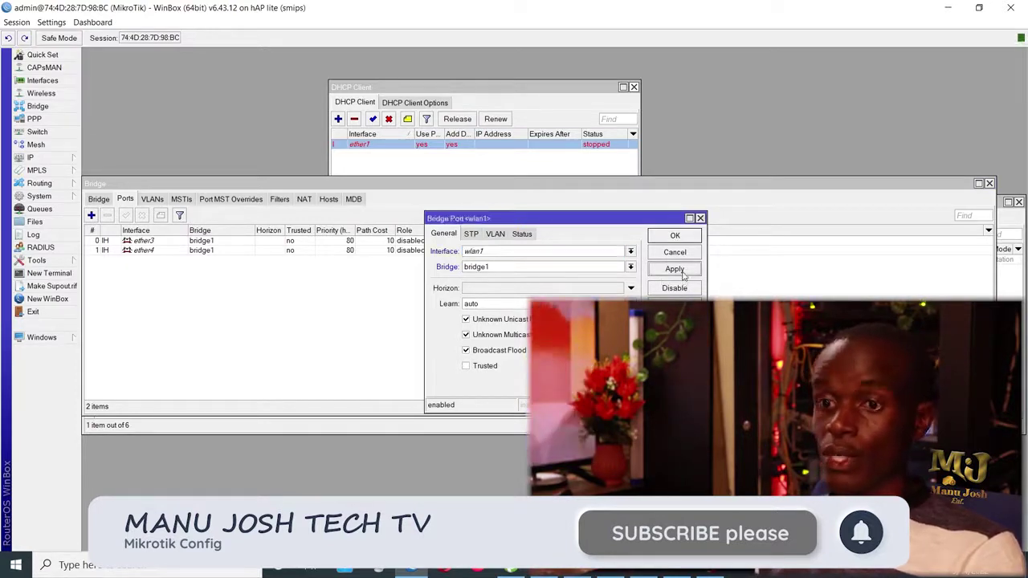
{"action": "left_click", "coordinate": [673, 236]}
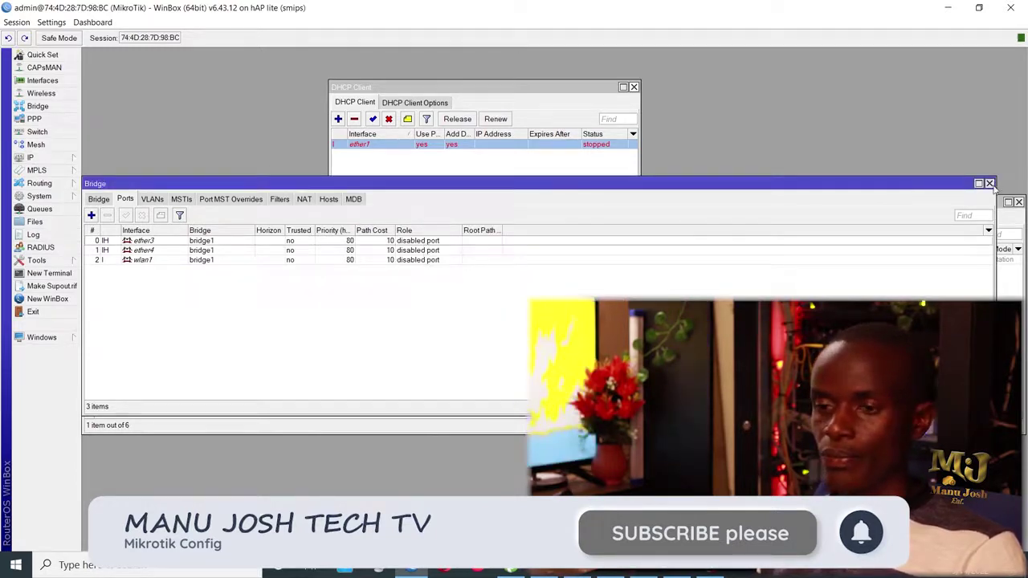
{"action": "left_click", "coordinate": [990, 183]}
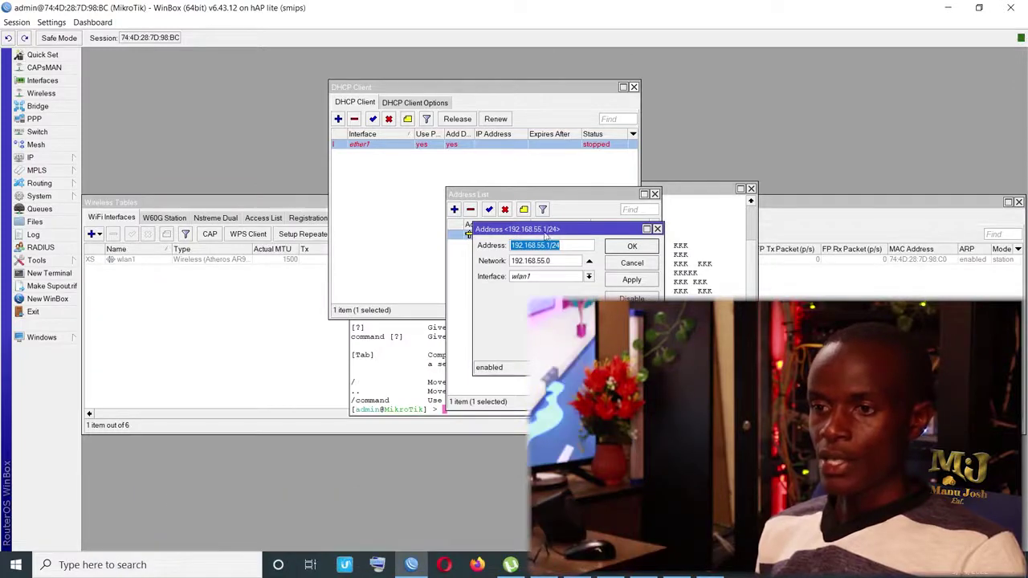
Step: Assign the 192.168.55.1/24 address to the bridge1 interface and close the address list
{"action": "left_click_drag", "start_coordinate": [561, 231], "coordinate": [308, 145]}
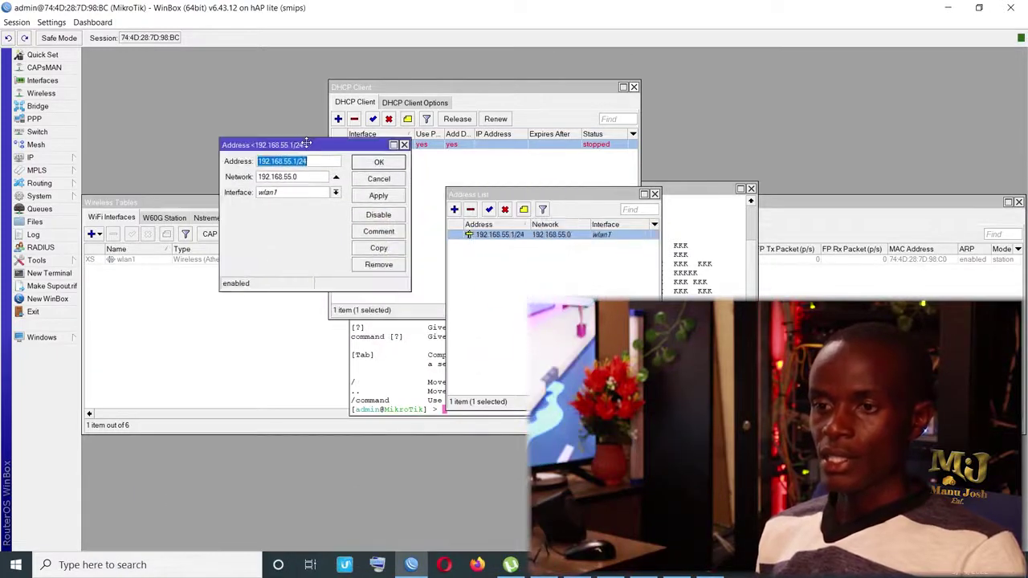
{"action": "left_click", "coordinate": [335, 194]}
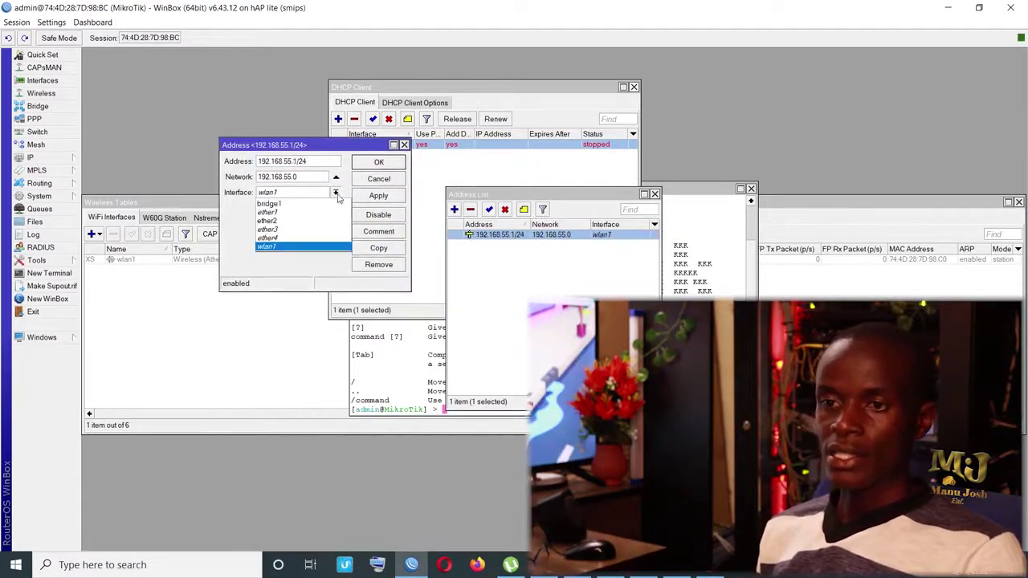
{"action": "left_click", "coordinate": [288, 206]}
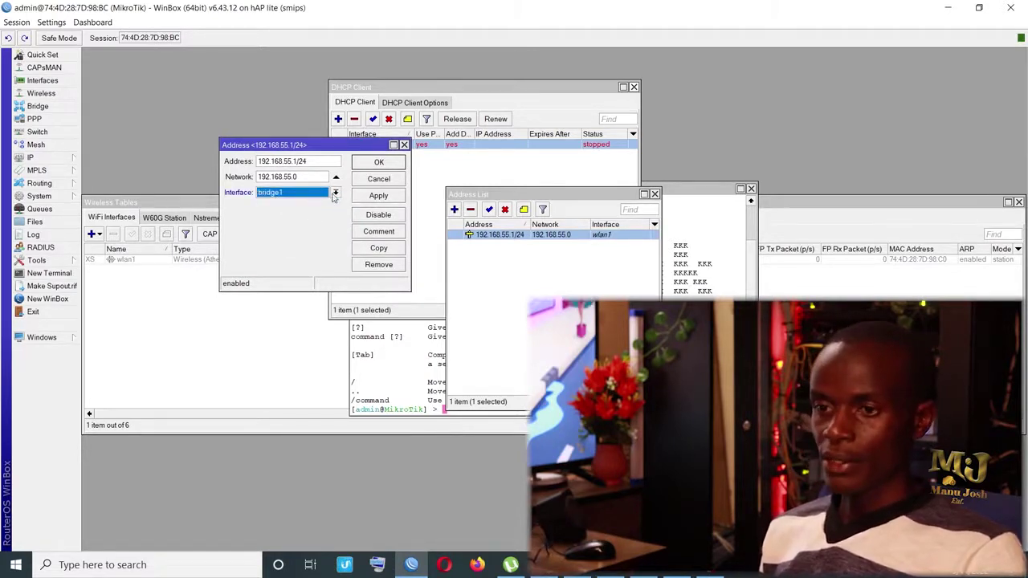
{"action": "left_click", "coordinate": [373, 198]}
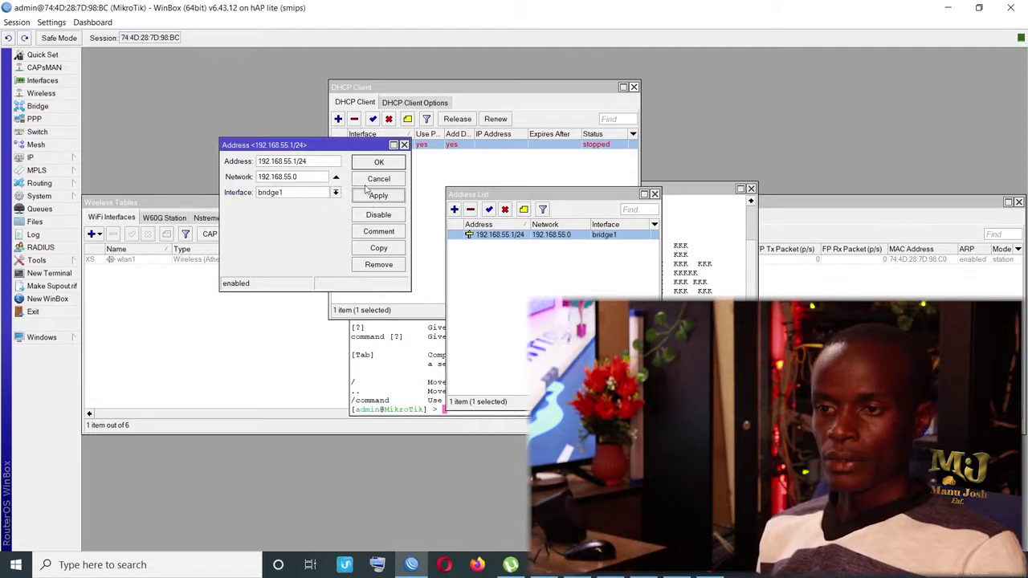
{"action": "left_click", "coordinate": [365, 162]}
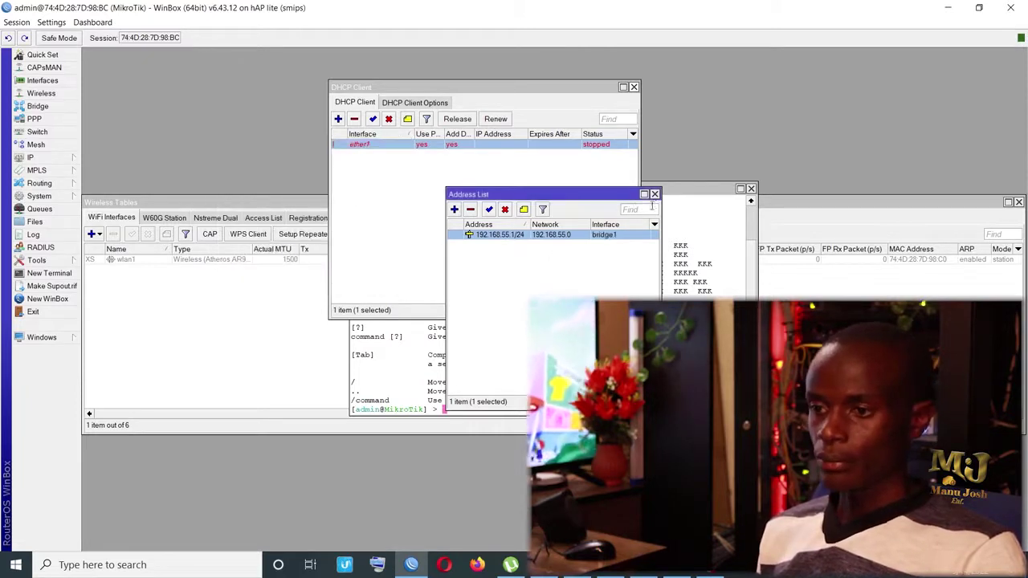
{"action": "left_click", "coordinate": [655, 194]}
Step: Review the settings of the ether1 DHCP client entry and close them without changes
{"action": "double_click", "coordinate": [504, 145]}
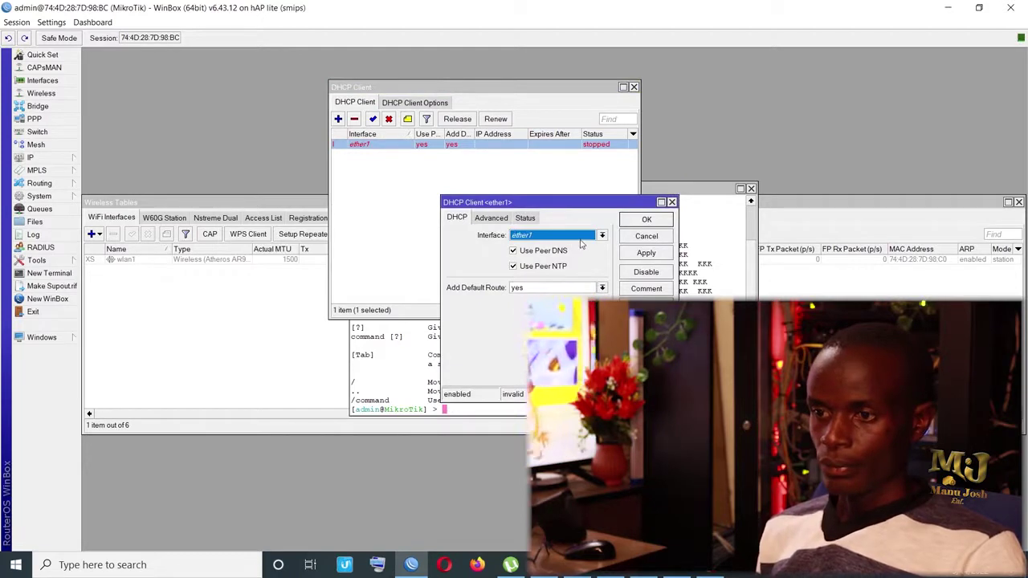
{"action": "left_click", "coordinate": [673, 203]}
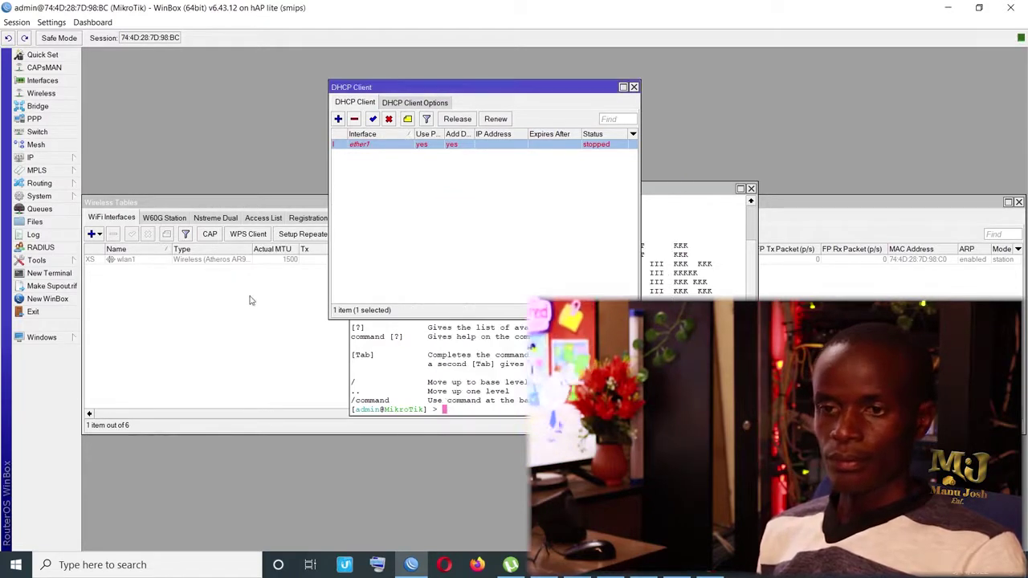
Step: Set the wlan1 wireless interface to ap bridge mode and enable it
{"action": "left_click", "coordinate": [169, 272]}
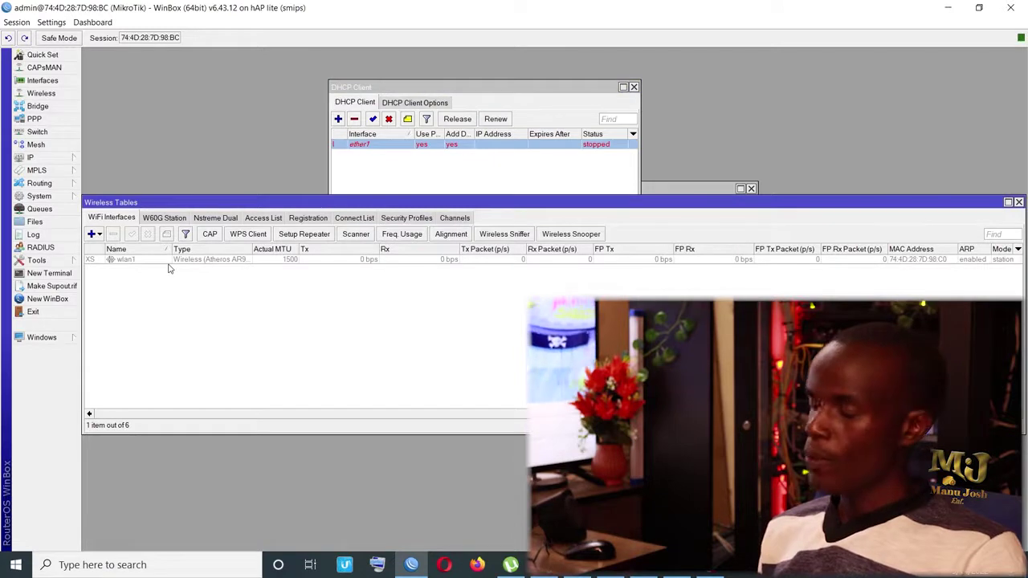
{"action": "double_click", "coordinate": [181, 264]}
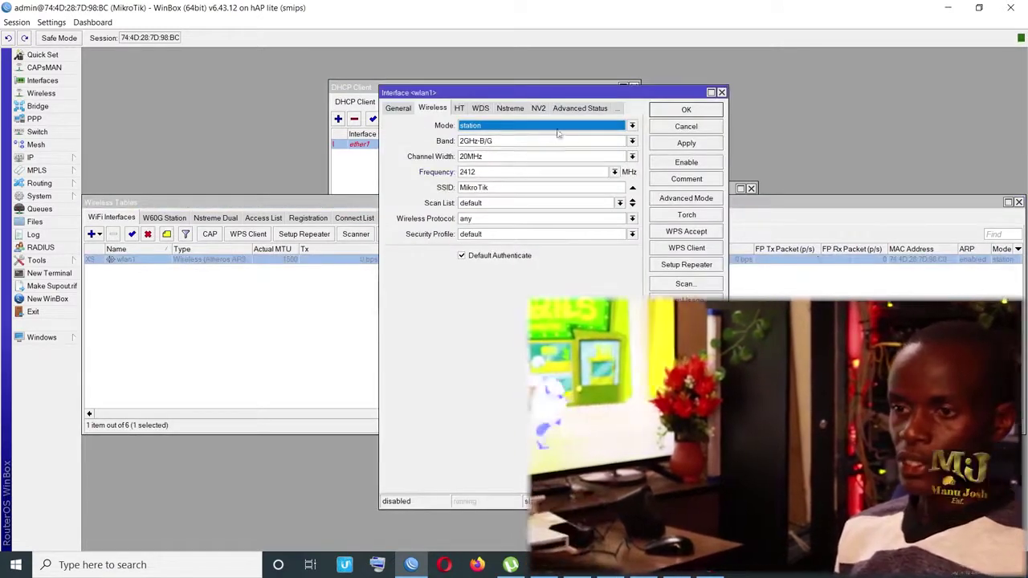
{"action": "left_click", "coordinate": [489, 125]}
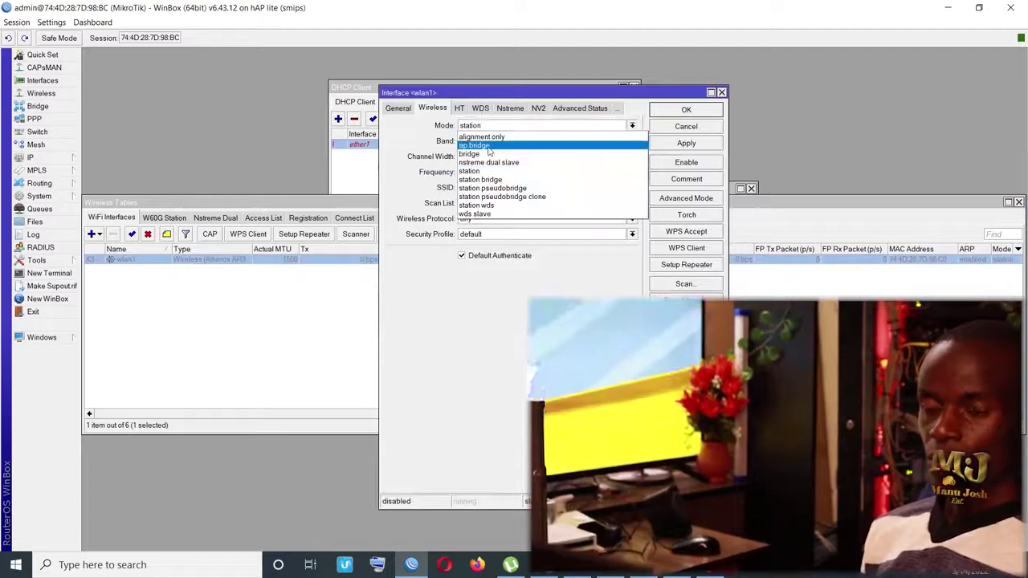
{"action": "left_click", "coordinate": [475, 145]}
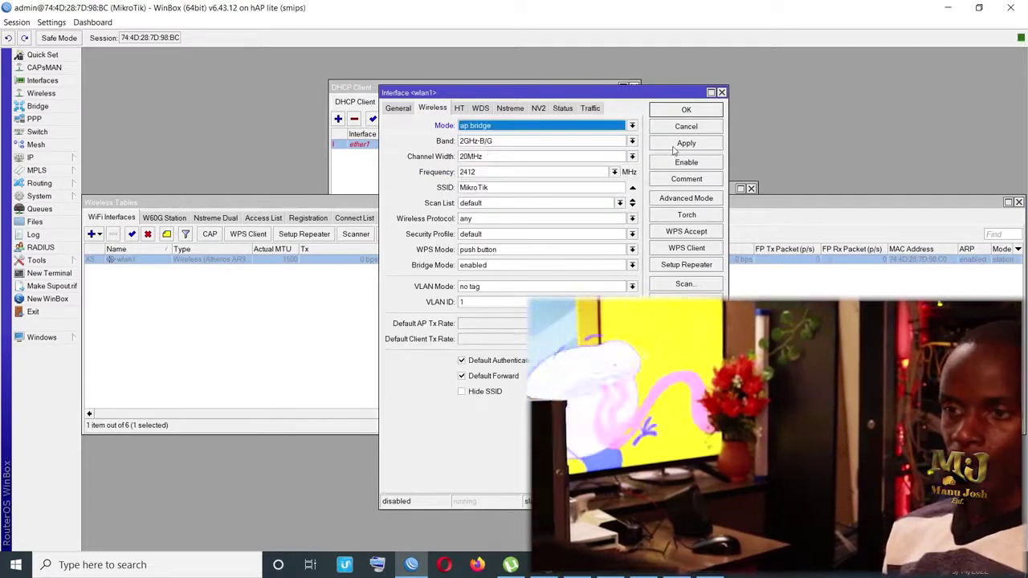
{"action": "left_click", "coordinate": [684, 143]}
{"action": "left_click", "coordinate": [685, 163]}
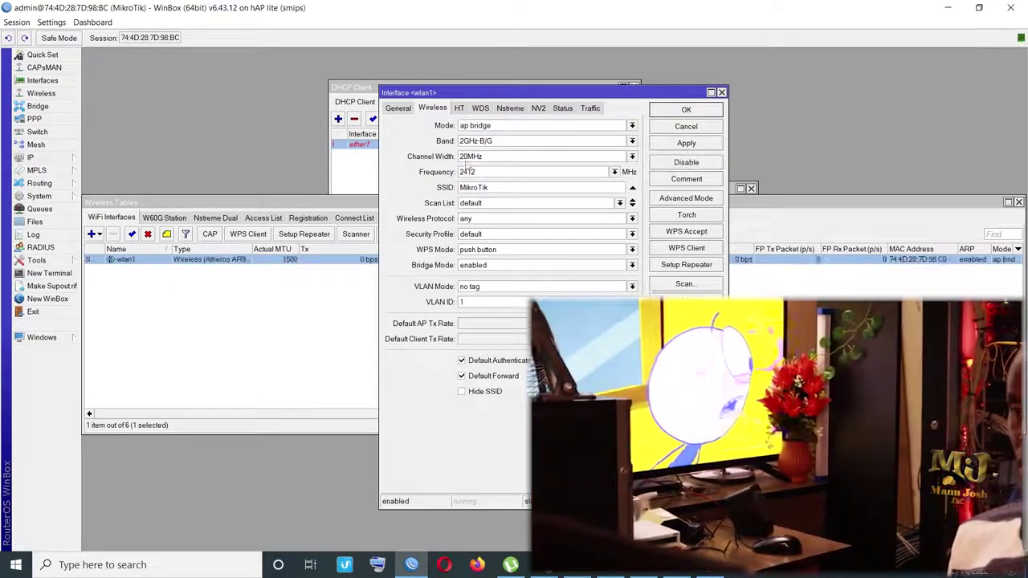
Step: Change the SSID of wlan1 to TECH and save the interface settings
{"action": "left_click_drag", "start_coordinate": [508, 190], "coordinate": [430, 177]}
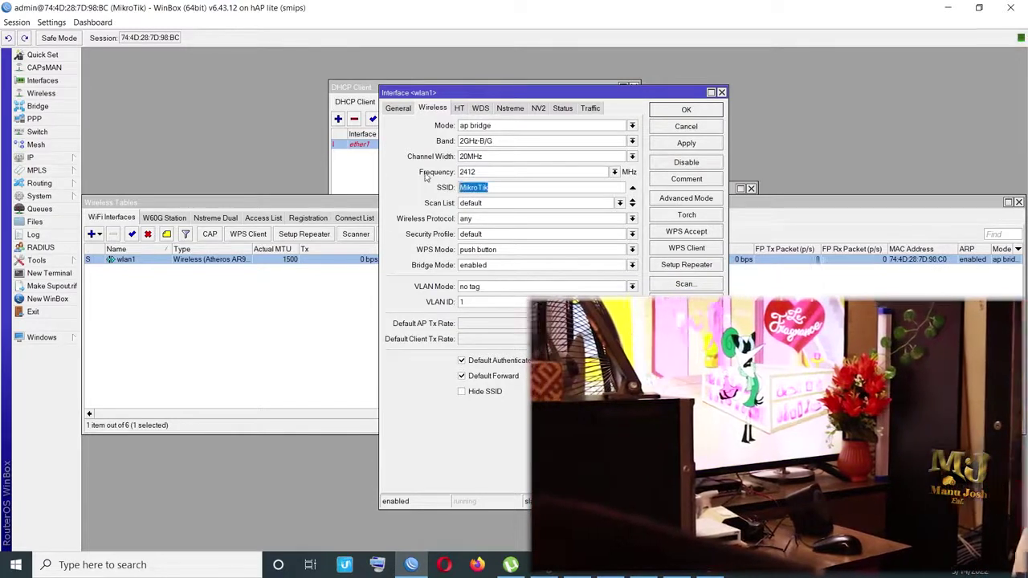
{"action": "key", "text": "BackSpace"}
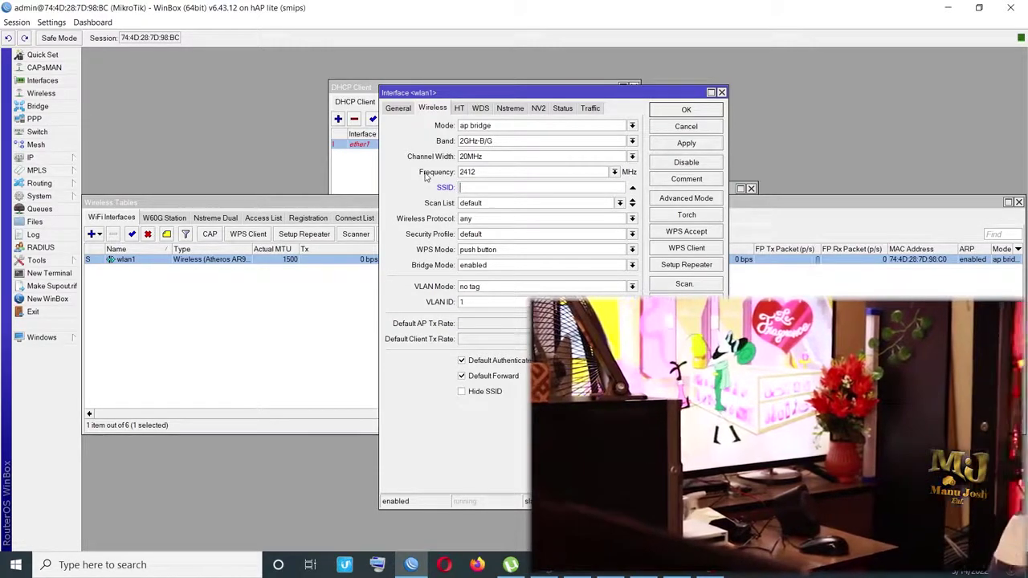
{"action": "type", "text": "TEC"}
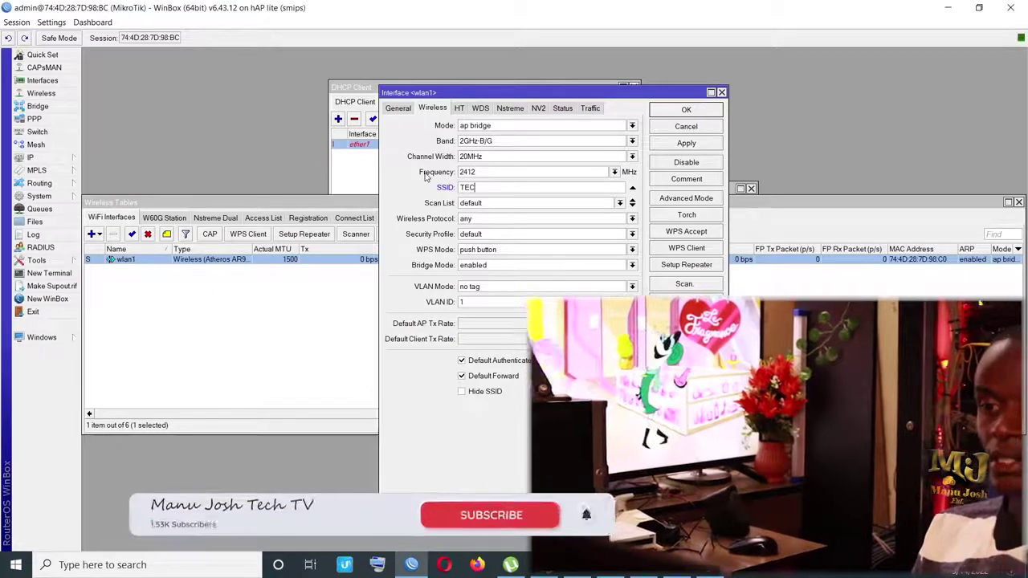
{"action": "type", "text": "H"}
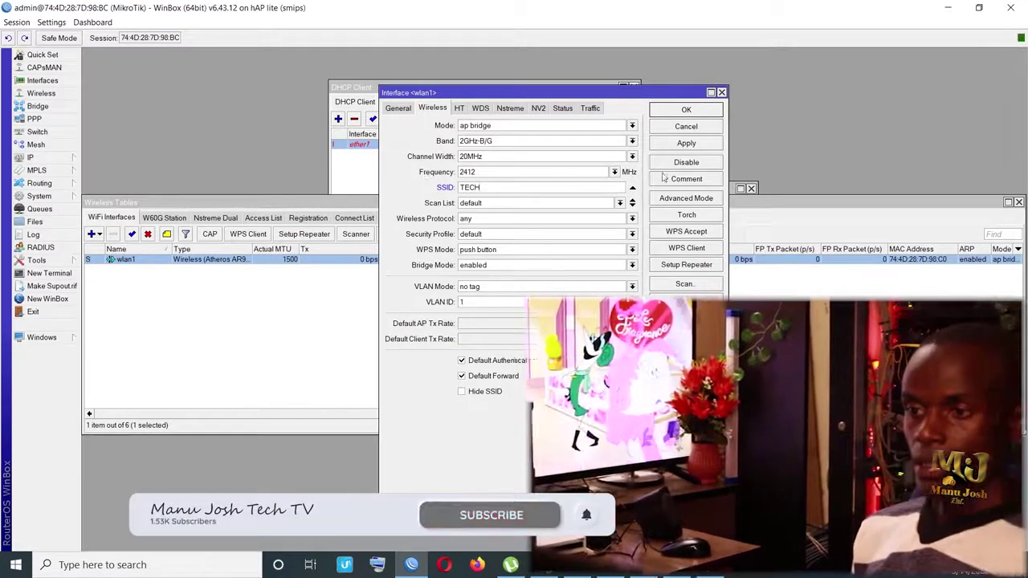
{"action": "left_click", "coordinate": [671, 112]}
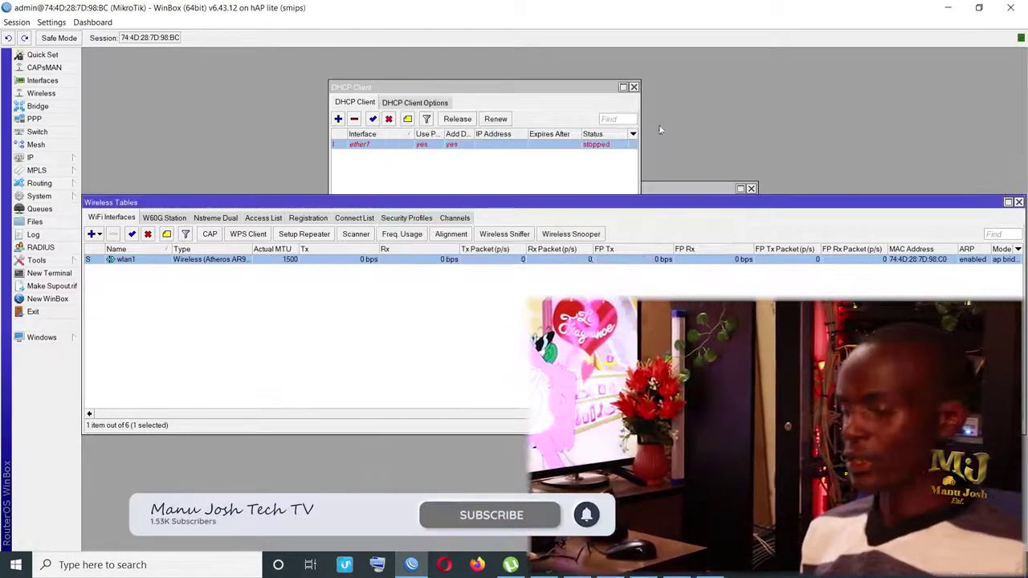
Step: Check the status of the DHCP client on ether1
{"action": "left_click", "coordinate": [372, 159]}
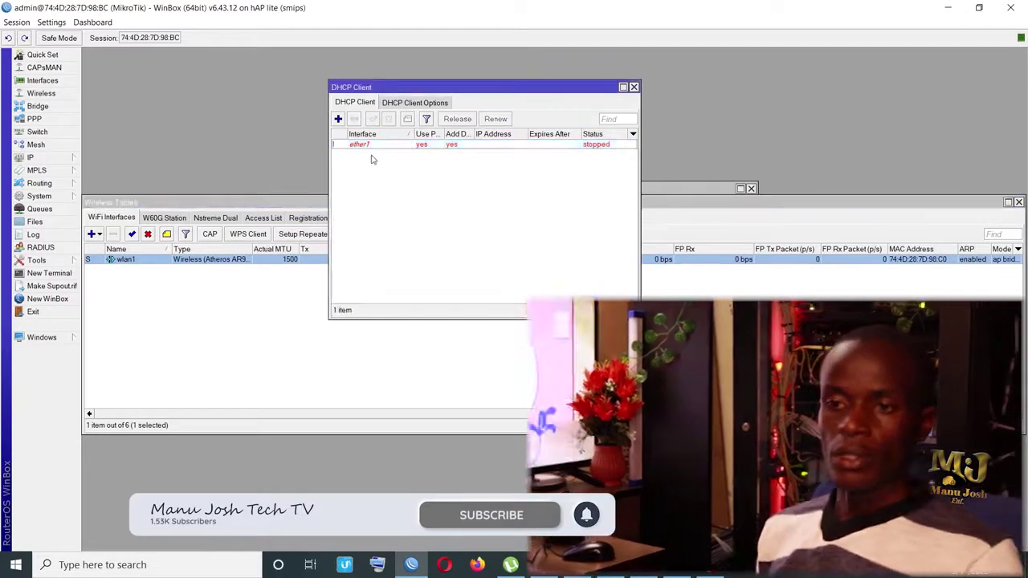
{"action": "left_click", "coordinate": [357, 146]}
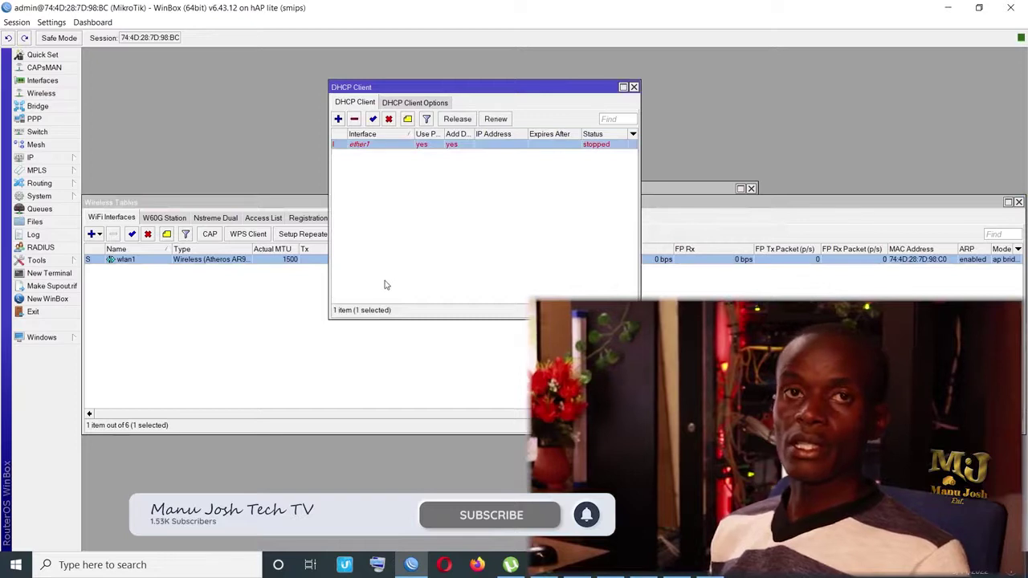
{"action": "left_click", "coordinate": [419, 210]}
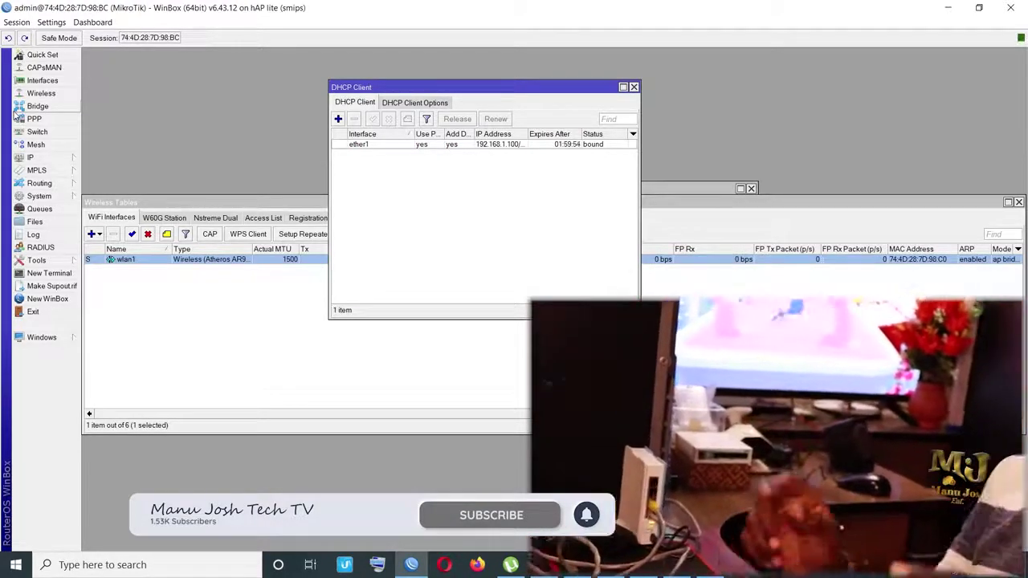
Step: Set the router's DNS server to 8.8.8.8 and save the DNS settings
{"action": "left_click", "coordinate": [35, 160]}
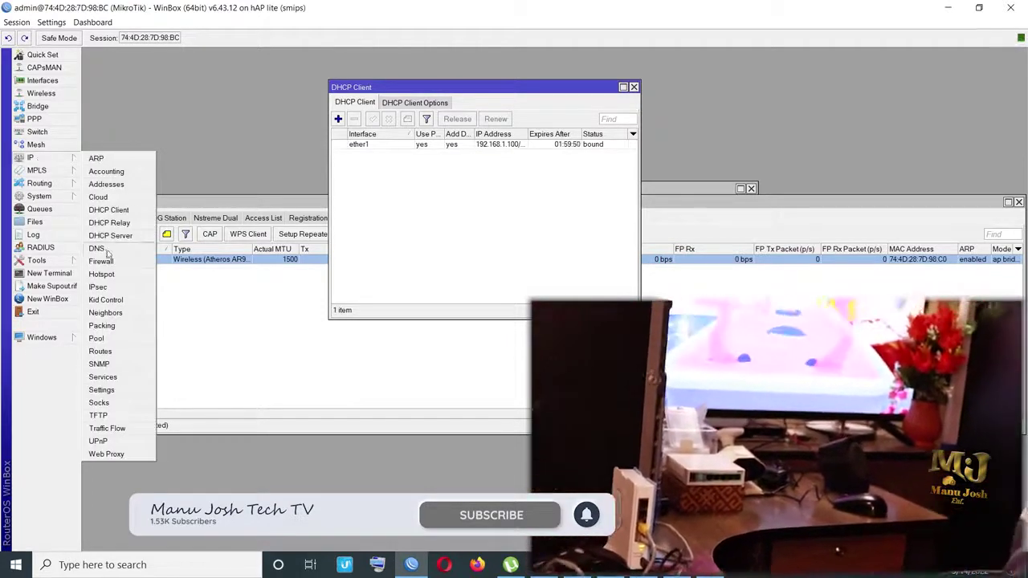
{"action": "left_click", "coordinate": [106, 250]}
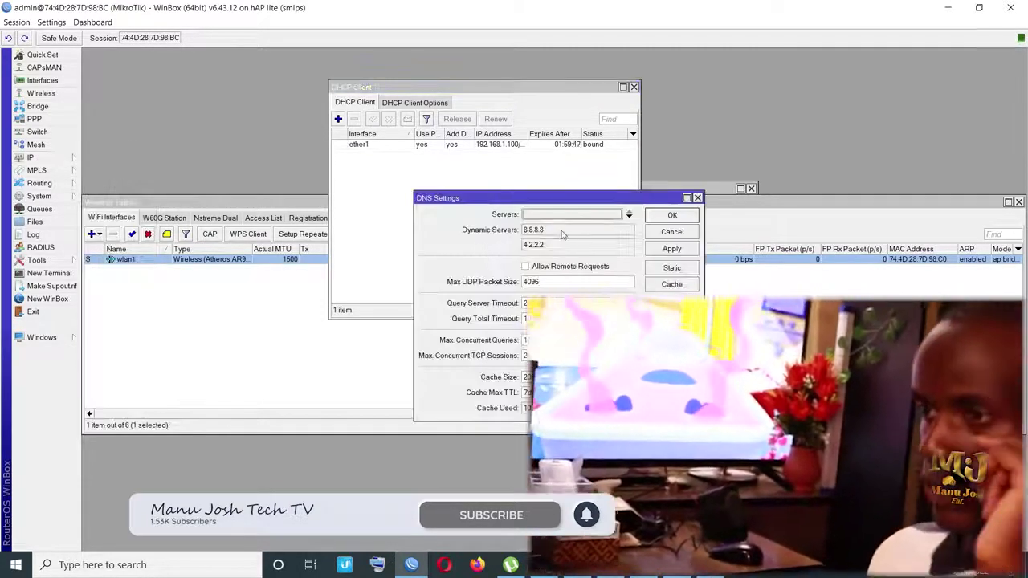
{"action": "left_click", "coordinate": [565, 215]}
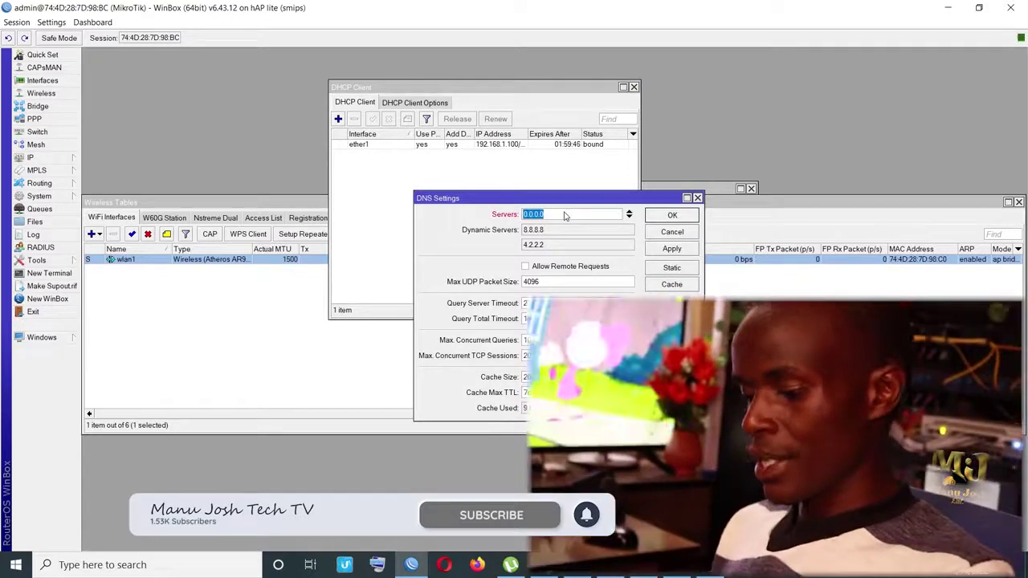
{"action": "type", "text": "8.8.8.8"}
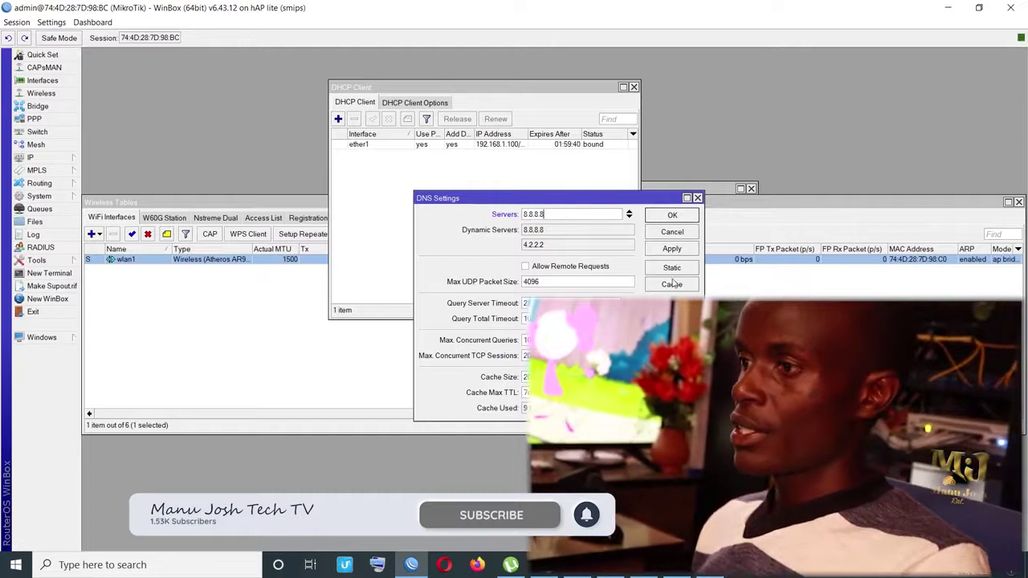
{"action": "left_click", "coordinate": [672, 248]}
{"action": "left_click", "coordinate": [672, 215]}
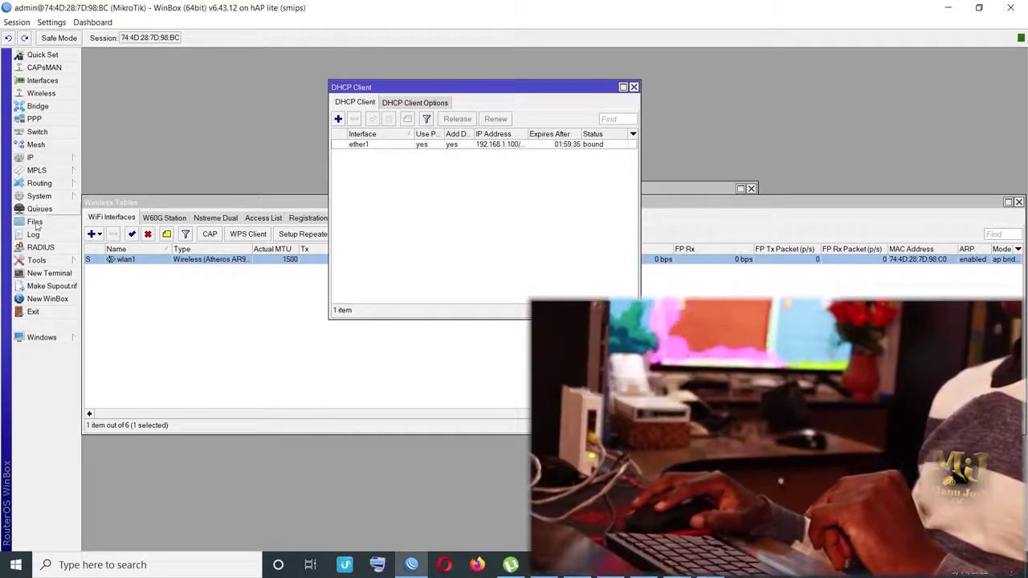
Step: Open a new router terminal
{"action": "left_click", "coordinate": [44, 273]}
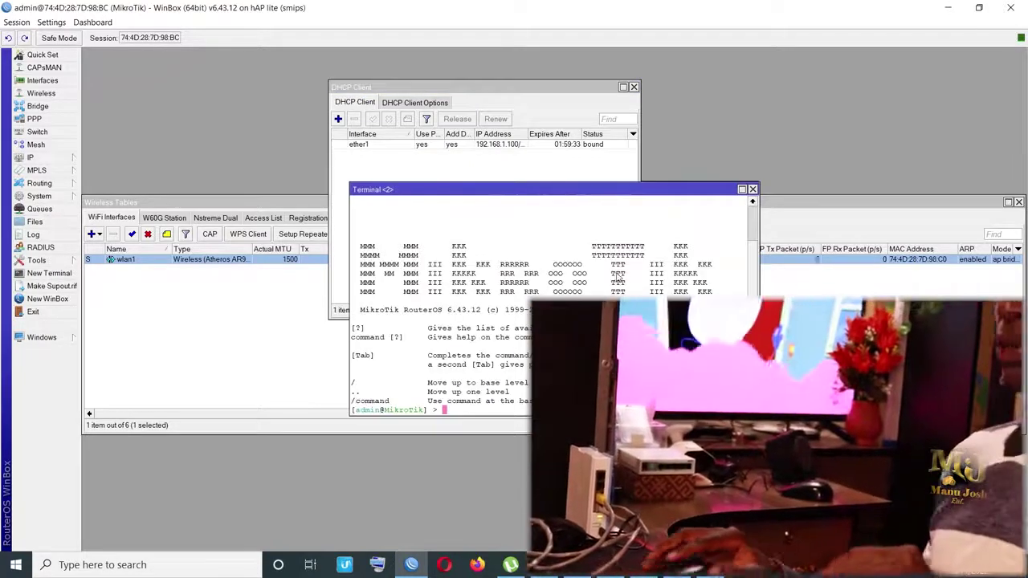
{"action": "type", "text": "ping"}
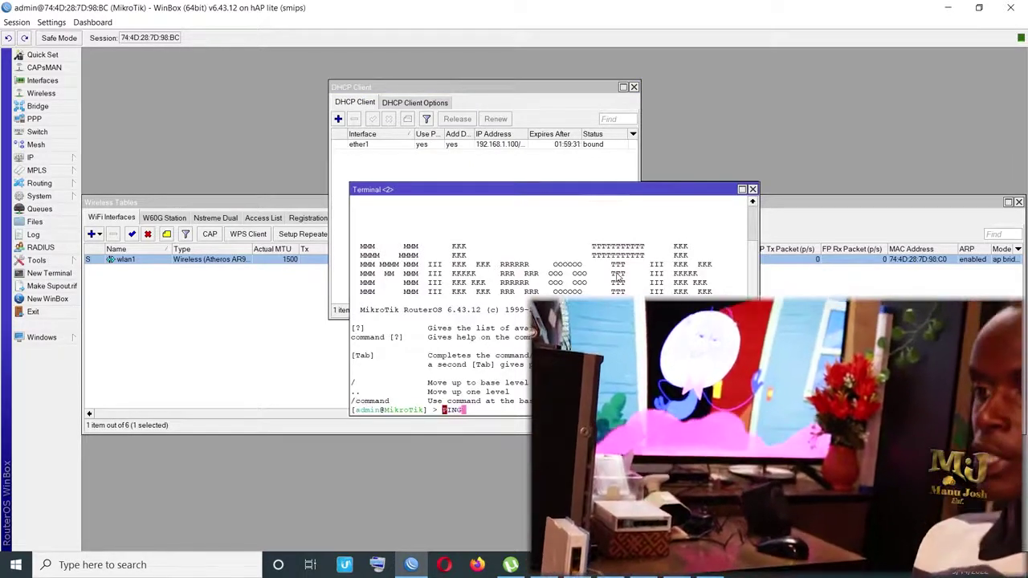
{"action": "key", "text": "BackSpace"}
{"action": "key", "text": "BackSpace"}
{"action": "key", "text": "BackSpace"}
{"action": "key", "text": "BackSpace"}
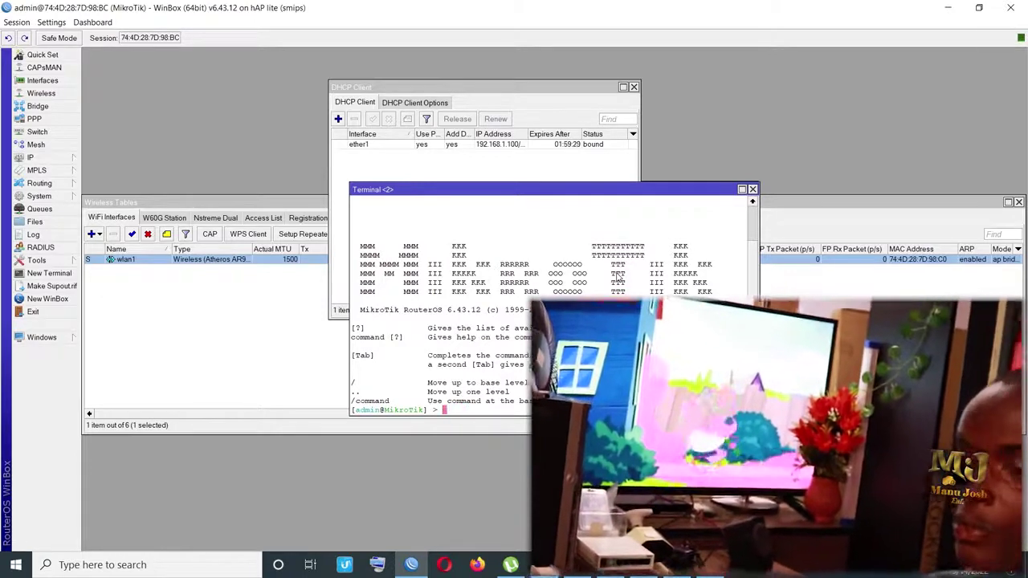
Step: Test the internet connection by running ping 8.8.8.8 in the terminal
{"action": "type", "text": "pi"}
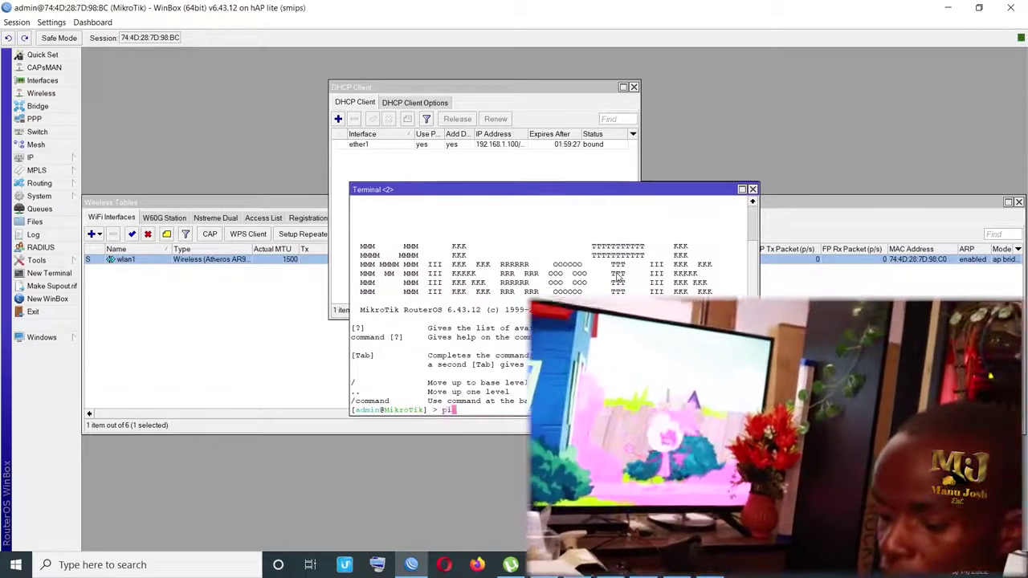
{"action": "type", "text": "ng 8"}
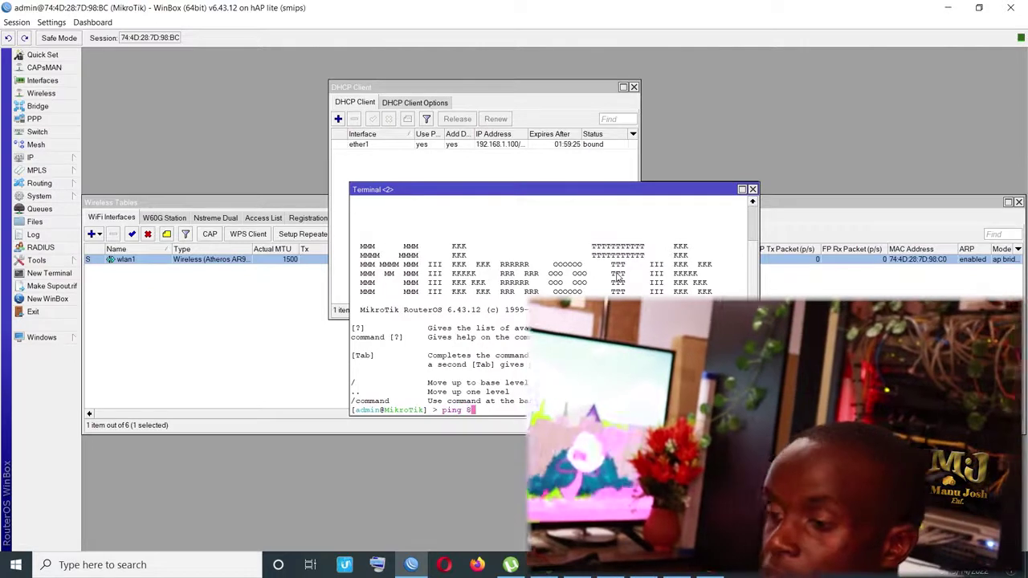
{"action": "type", "text": ".8.8.8"}
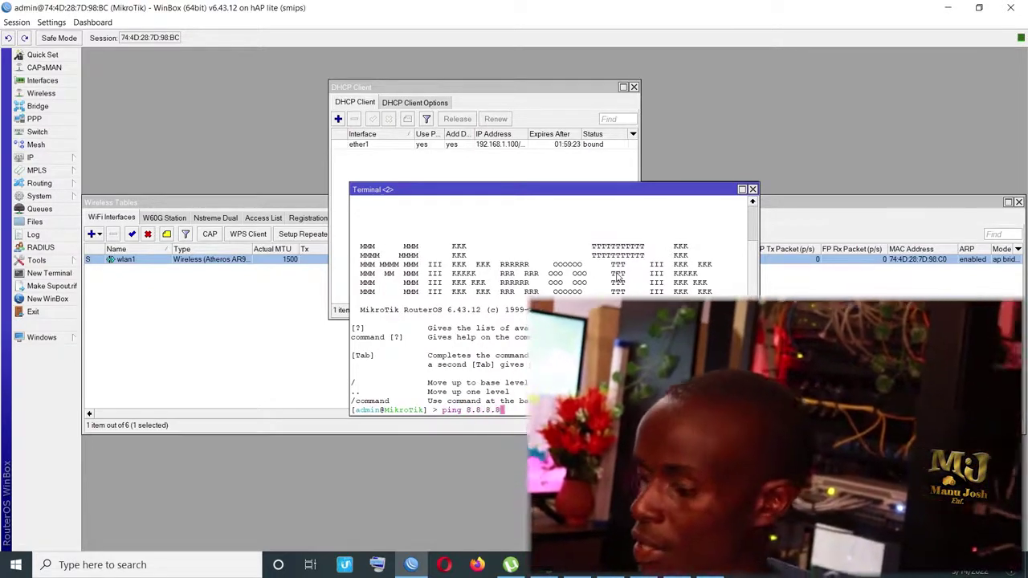
{"action": "key", "text": "Return"}
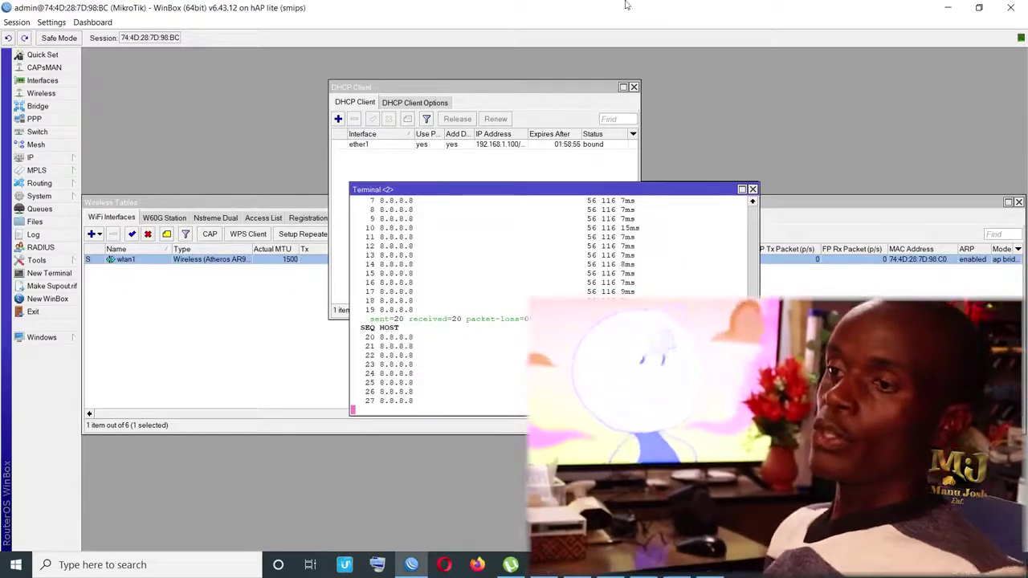
Step: Add a srcnat firewall NAT rule with source address 192.168.55.0/24 and out interface ether1, save it and close the firewall settings
{"action": "left_click", "coordinate": [32, 157]}
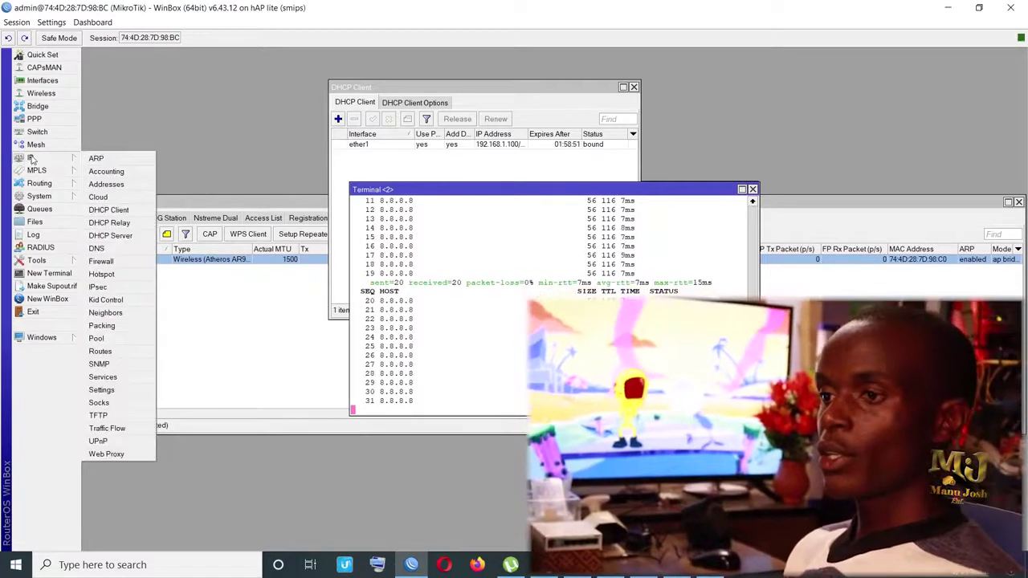
{"action": "left_click", "coordinate": [101, 263]}
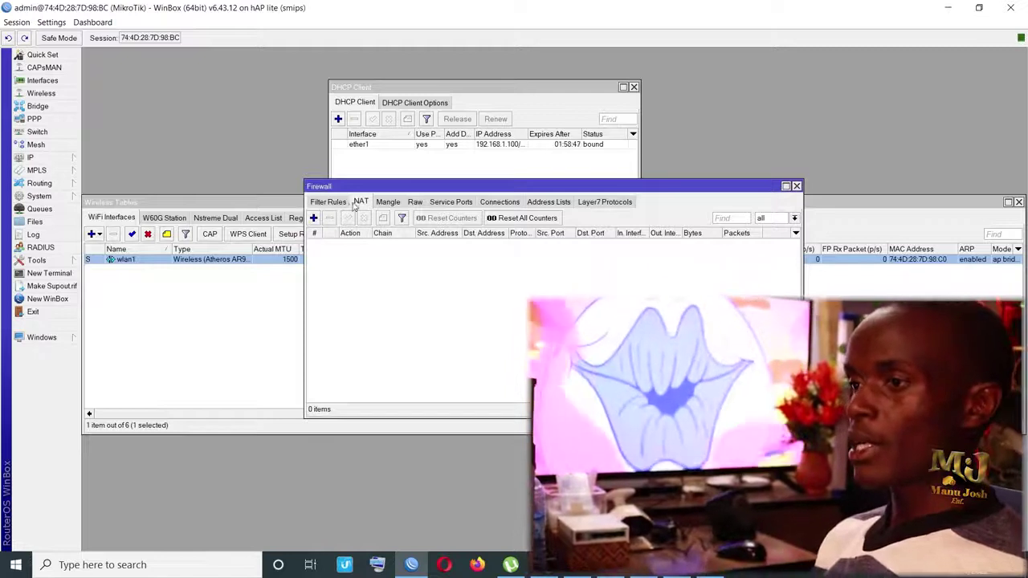
{"action": "left_click", "coordinate": [314, 218]}
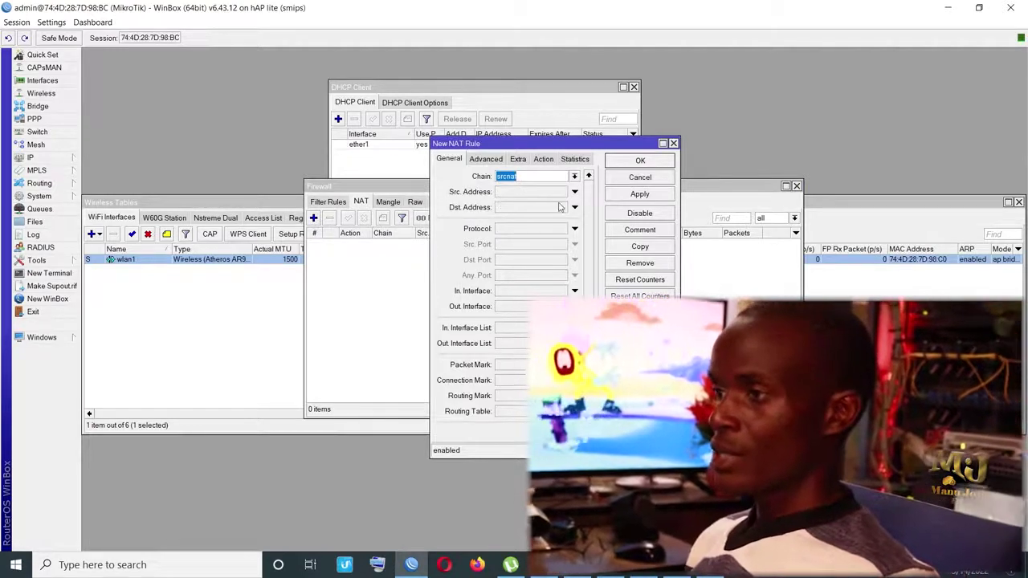
{"action": "left_click", "coordinate": [526, 193]}
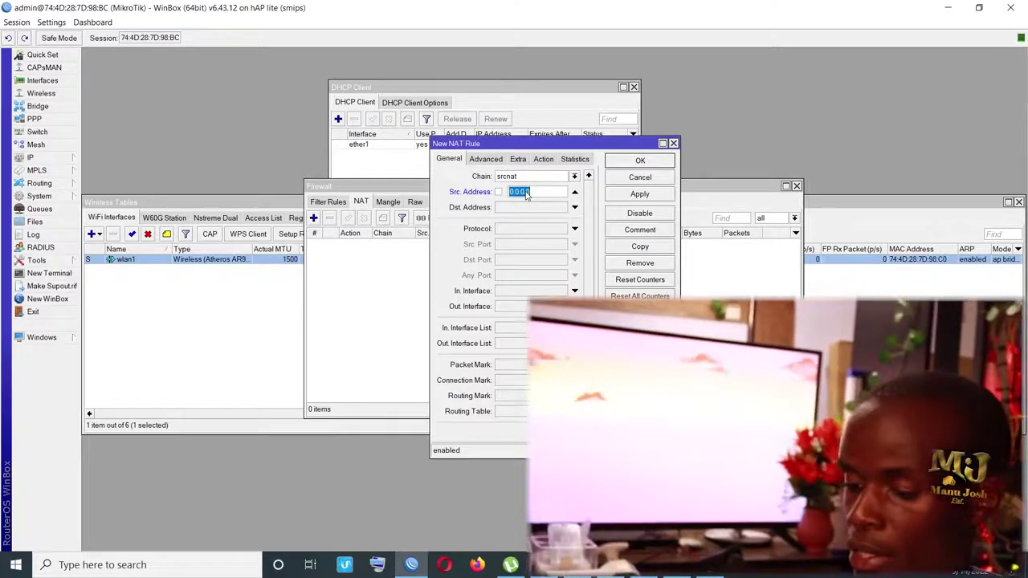
{"action": "type", "text": "192.168.55"}
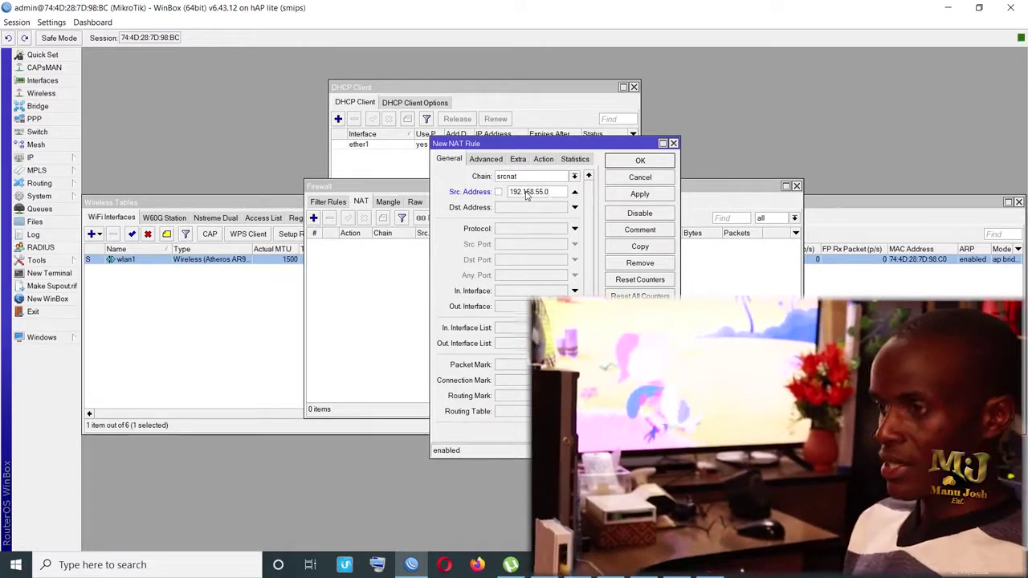
{"action": "type", "text": "24"}
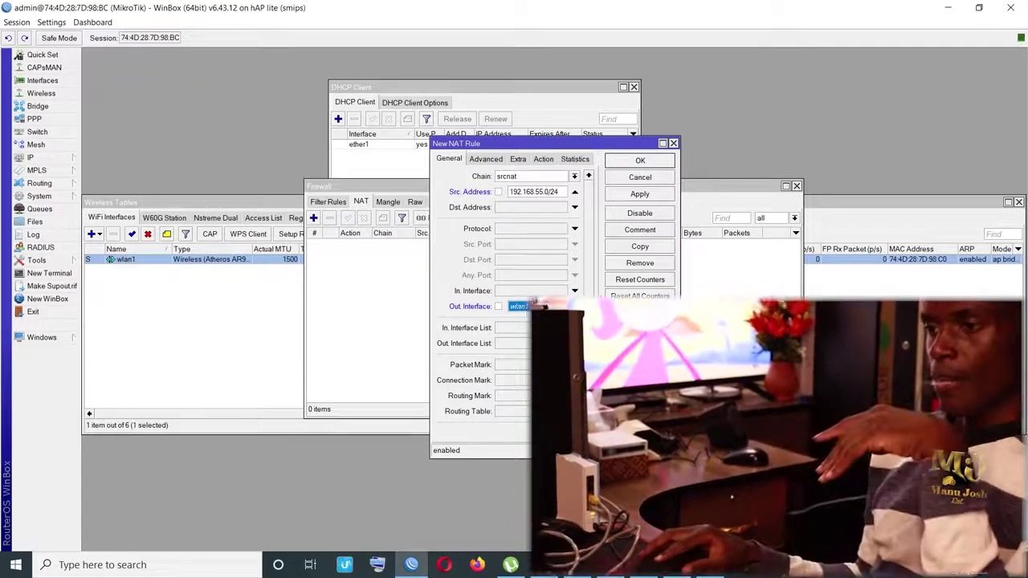
{"action": "left_click", "coordinate": [574, 306]}
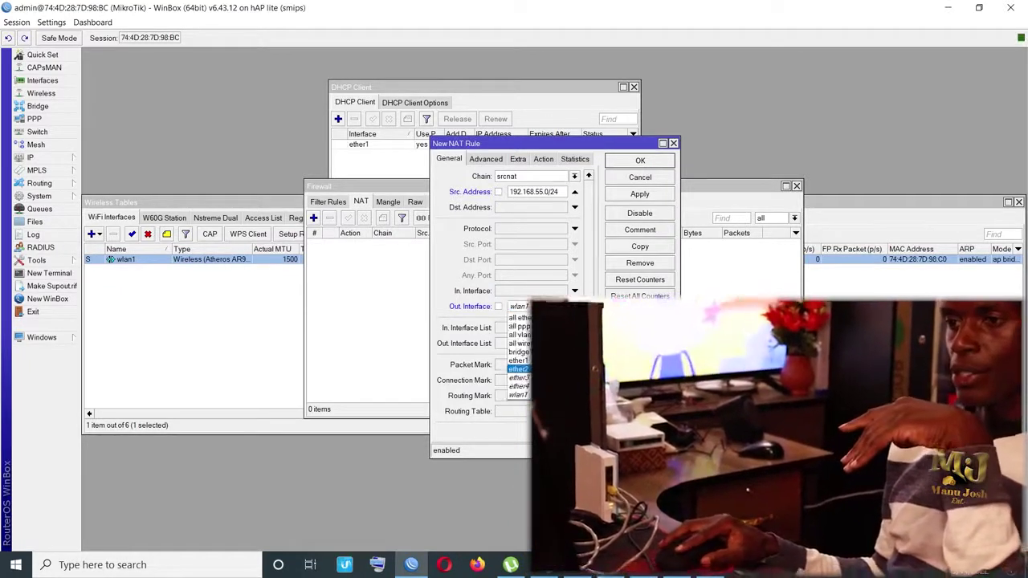
{"action": "left_click", "coordinate": [518, 361]}
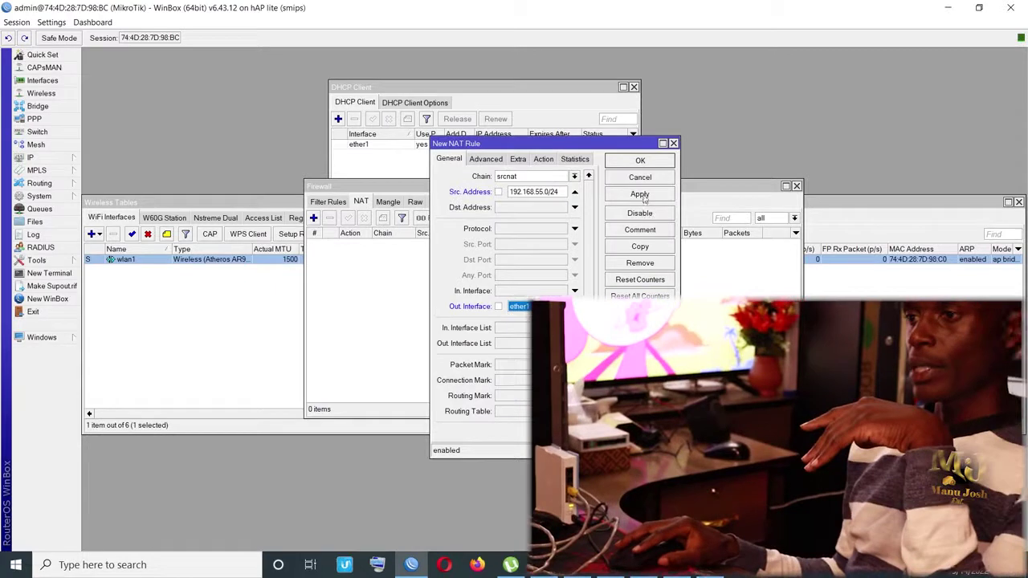
{"action": "left_click", "coordinate": [640, 160]}
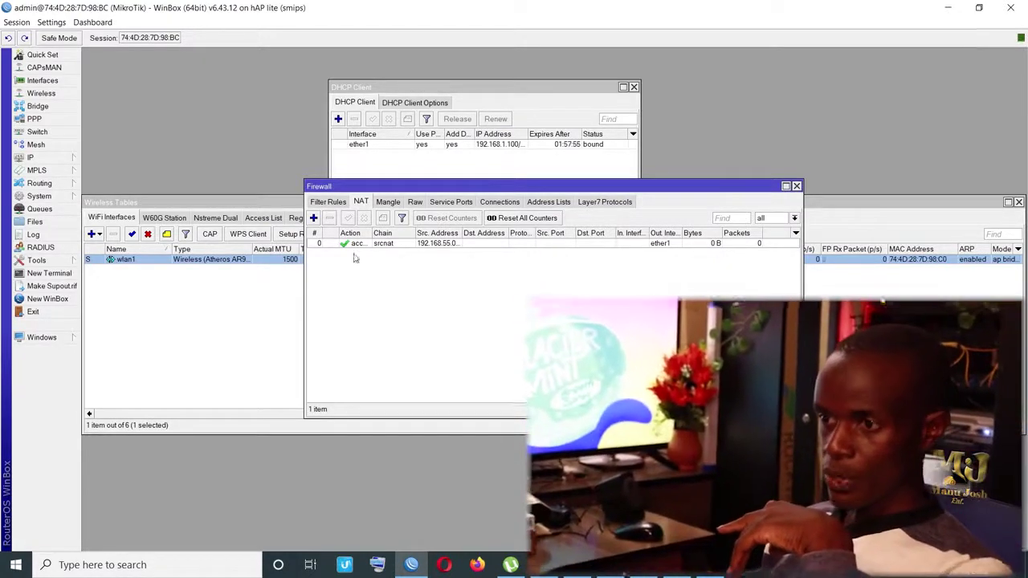
{"action": "left_click", "coordinate": [797, 185]}
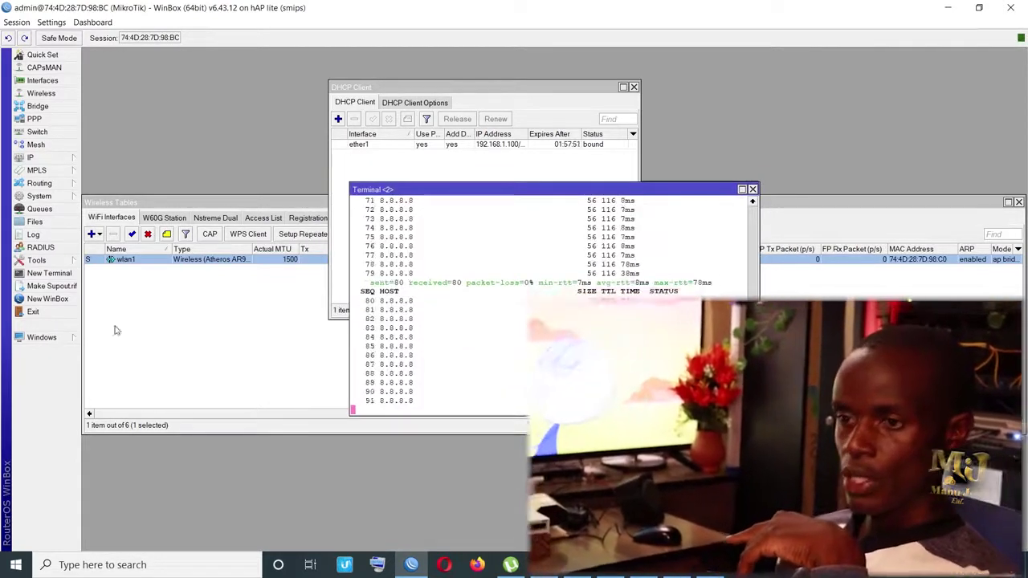
Step: Reboot the router
{"action": "left_click", "coordinate": [39, 196]}
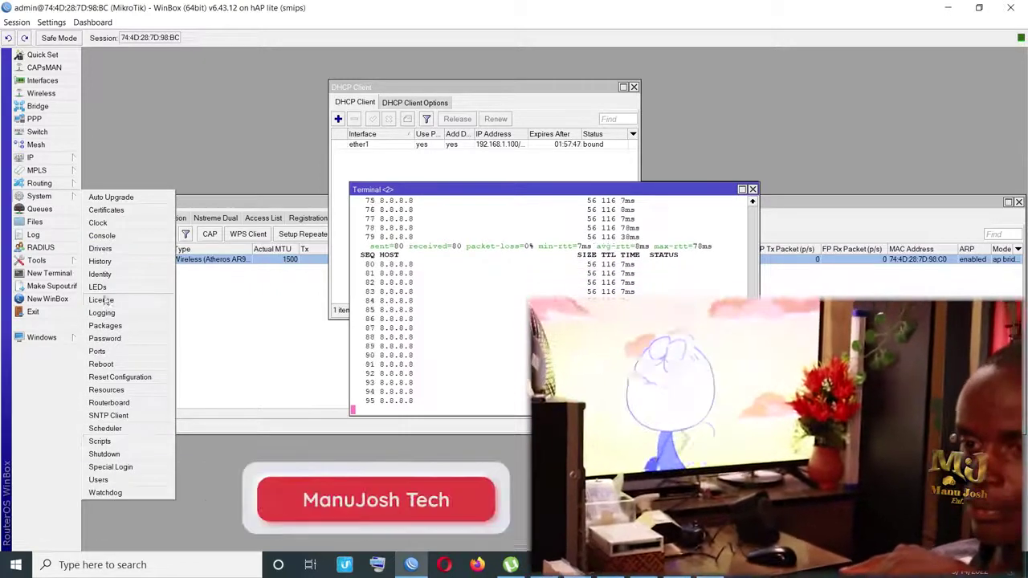
{"action": "left_click", "coordinate": [102, 364]}
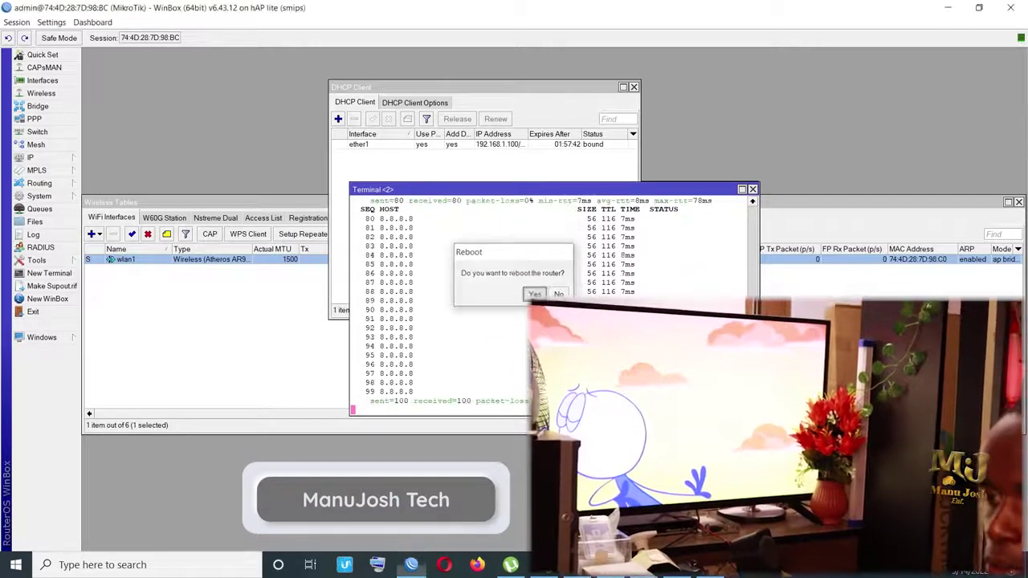
{"action": "left_click", "coordinate": [534, 295]}
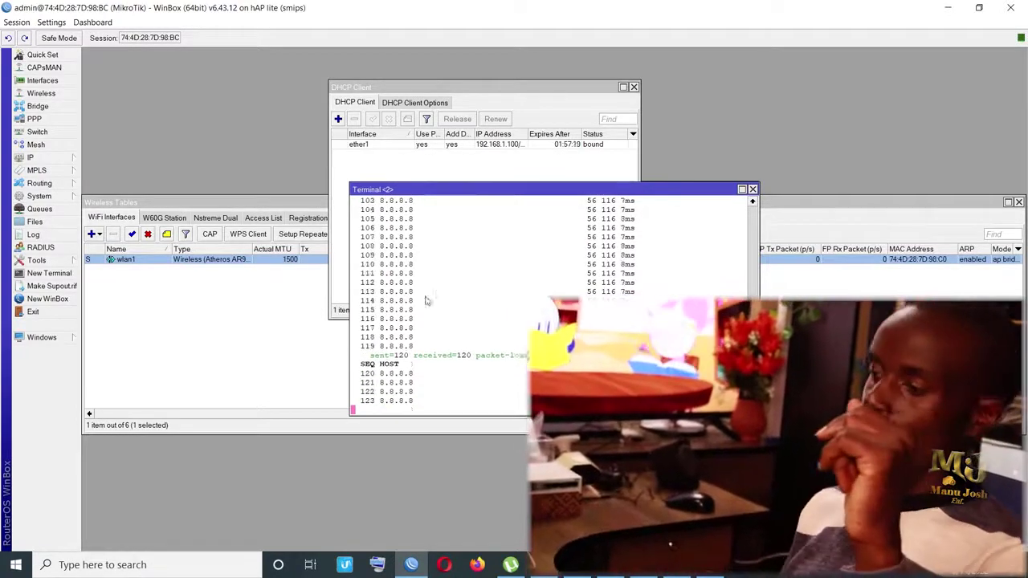
Step: Stop the running ping in the terminal and open the firewall settings
{"action": "key", "text": "ctrl+c"}
{"action": "left_click", "coordinate": [40, 160]}
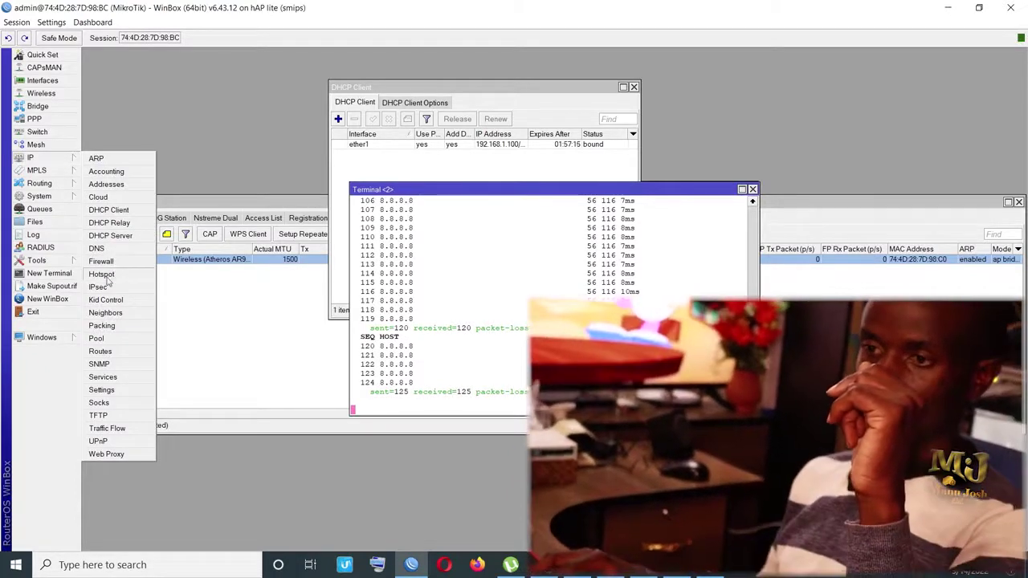
{"action": "left_click", "coordinate": [112, 263]}
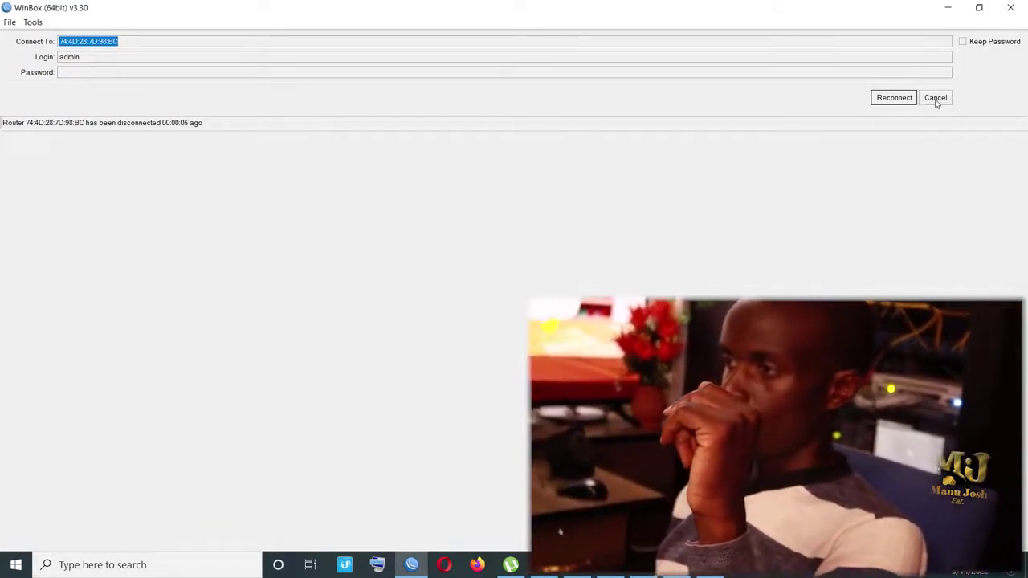
Step: Cancel the automatic reconnection, refresh the neighbor list until the MikroTik router is found, and connect to it as admin
{"action": "left_click", "coordinate": [936, 100]}
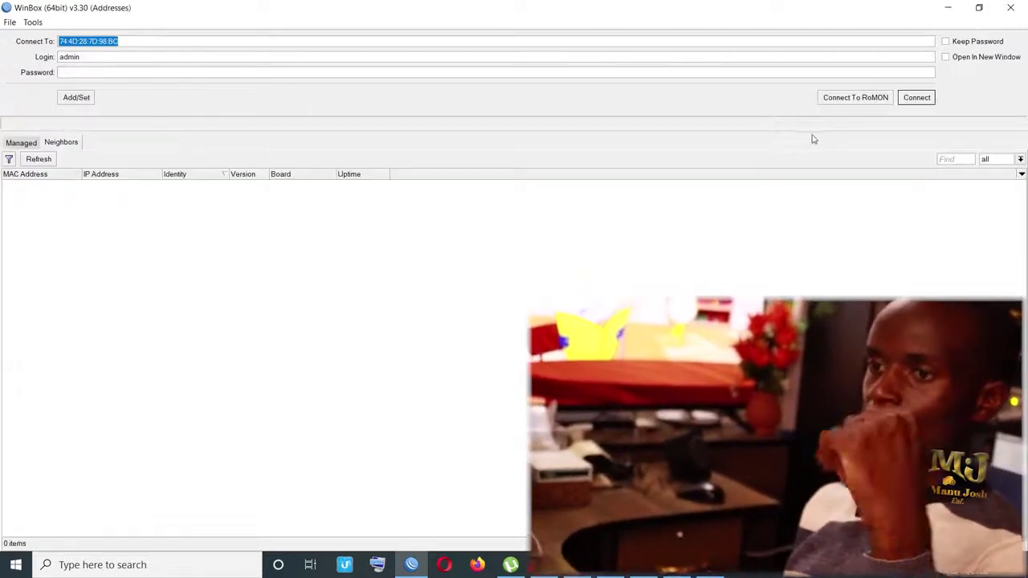
{"action": "left_click", "coordinate": [46, 163]}
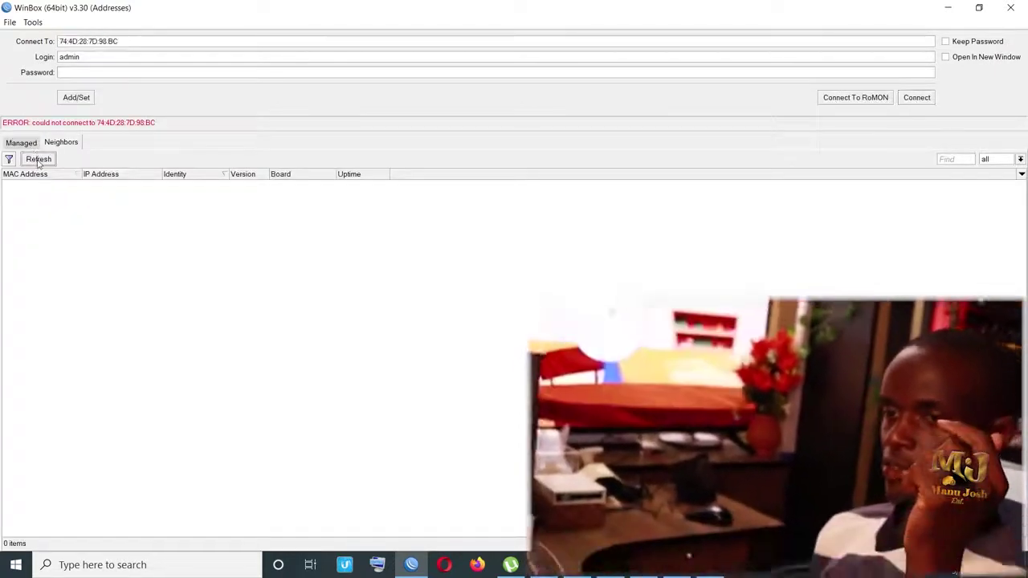
{"action": "left_click", "coordinate": [38, 159]}
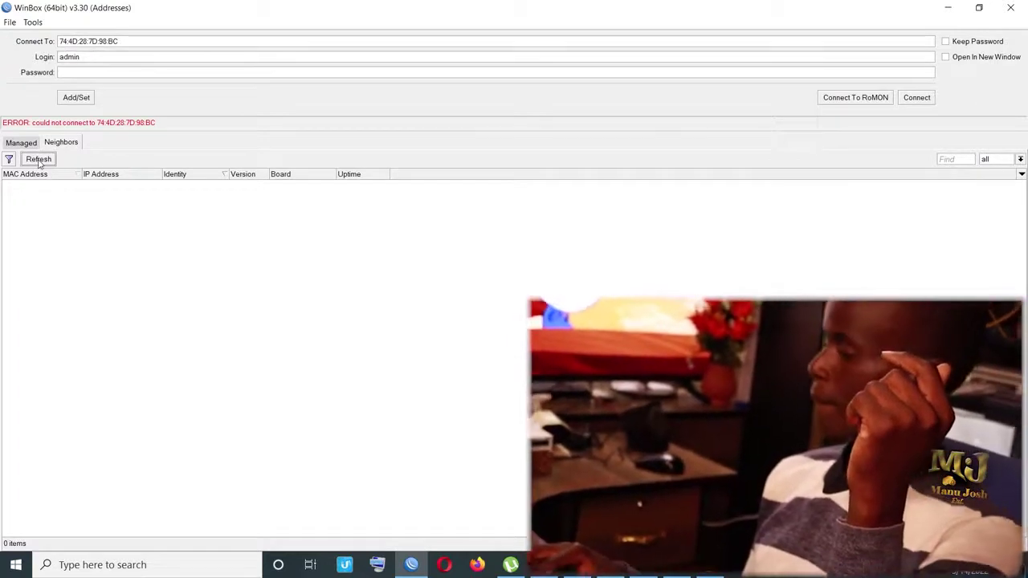
{"action": "left_click", "coordinate": [39, 160]}
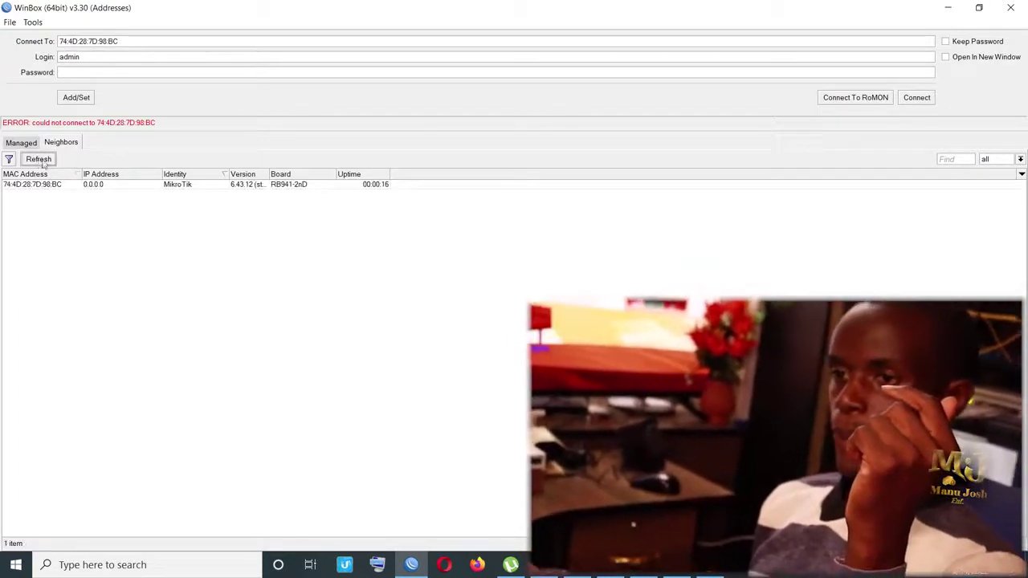
{"action": "left_click", "coordinate": [121, 185]}
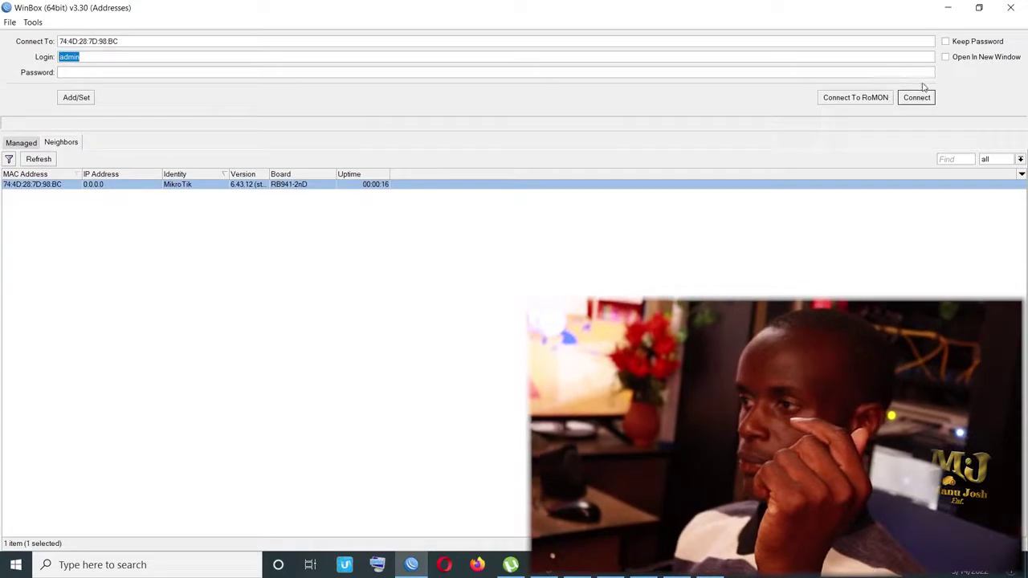
{"action": "left_click", "coordinate": [916, 97]}
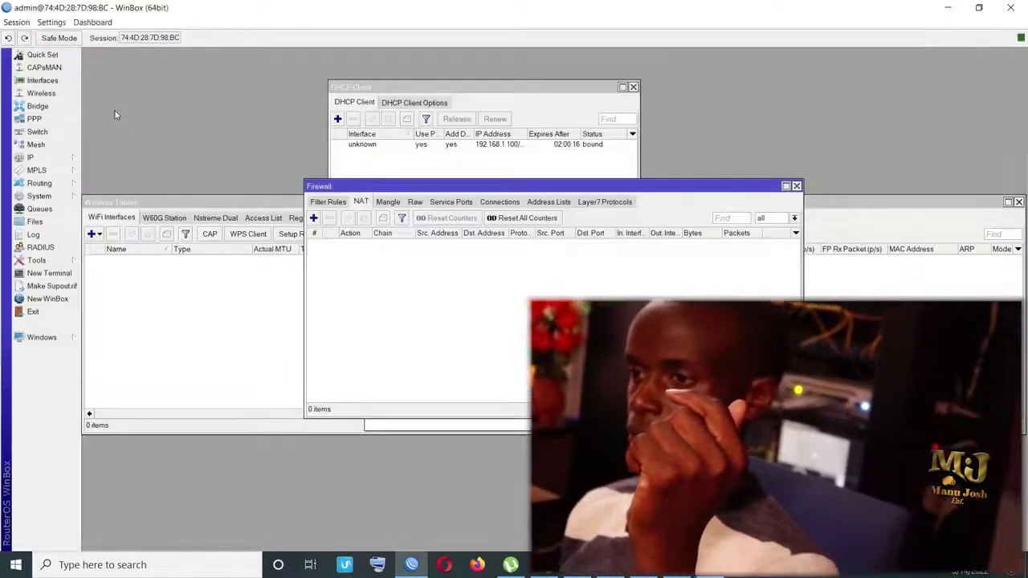
Step: Set the action of the 192.168.55.0/24 srcnat rule to masquerade and save the rule
{"action": "left_click", "coordinate": [361, 202]}
{"action": "double_click", "coordinate": [369, 243]}
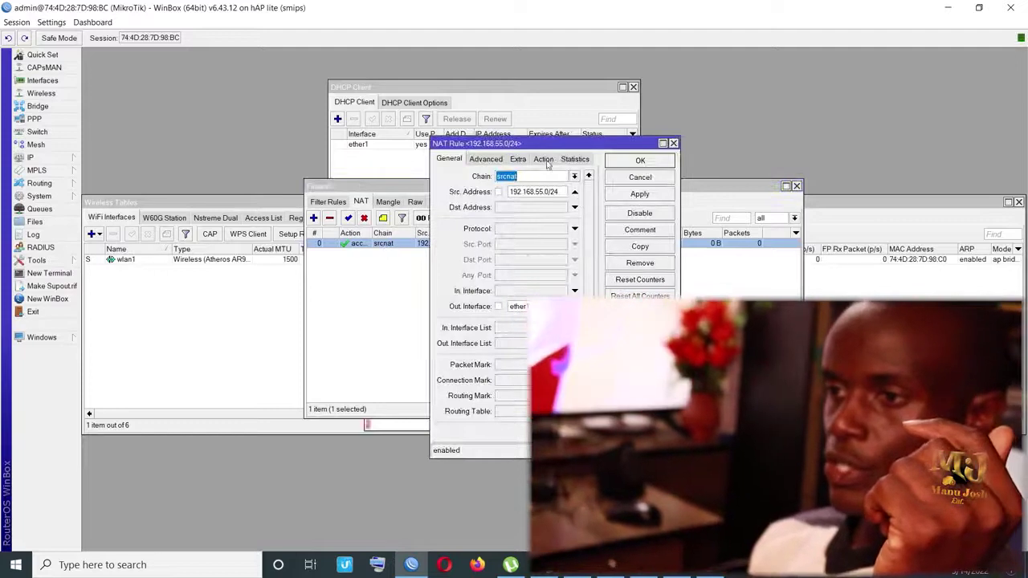
{"action": "left_click", "coordinate": [538, 159]}
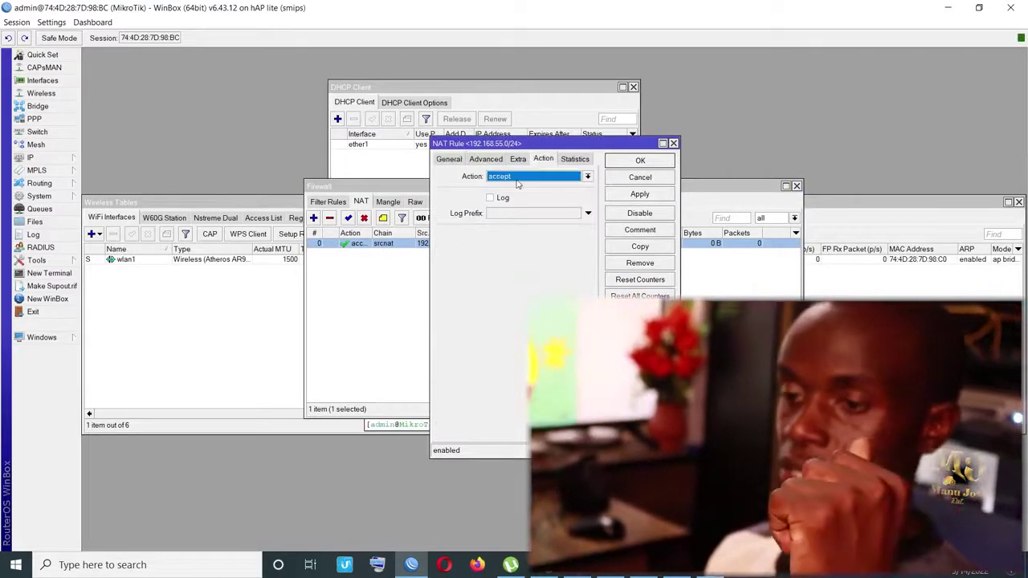
{"action": "left_click", "coordinate": [518, 183]}
{"action": "left_click", "coordinate": [514, 241]}
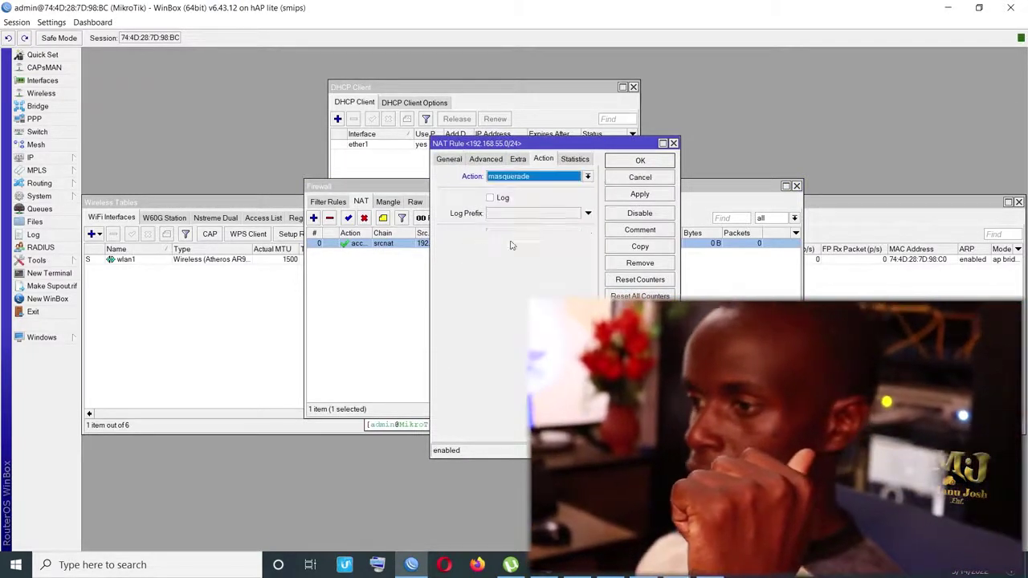
{"action": "left_click", "coordinate": [639, 194]}
{"action": "left_click", "coordinate": [640, 161]}
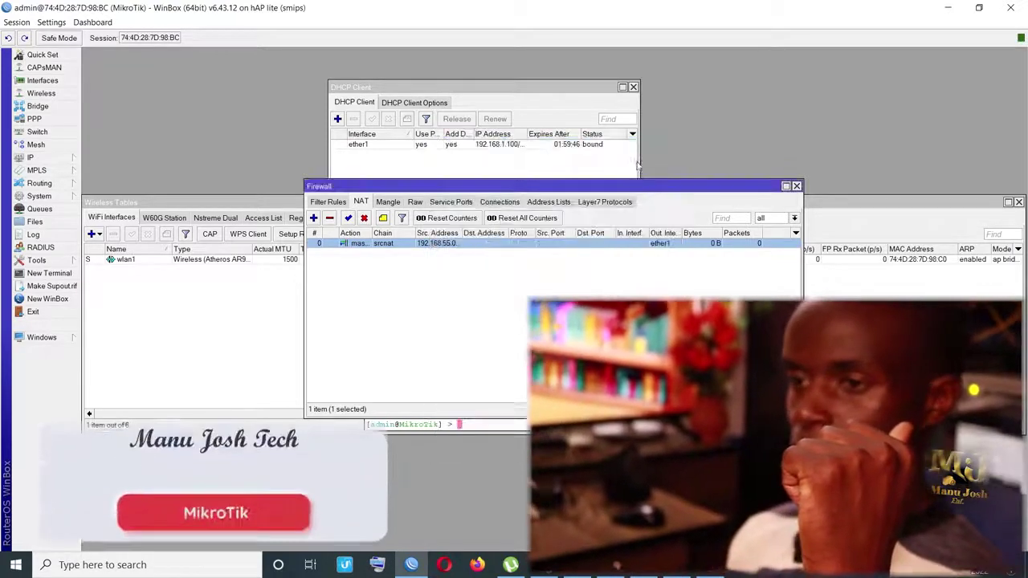
Step: Add a DHCP server named server1 on interface bridge1 with address pool pool1, and save it
{"action": "left_click", "coordinate": [36, 157]}
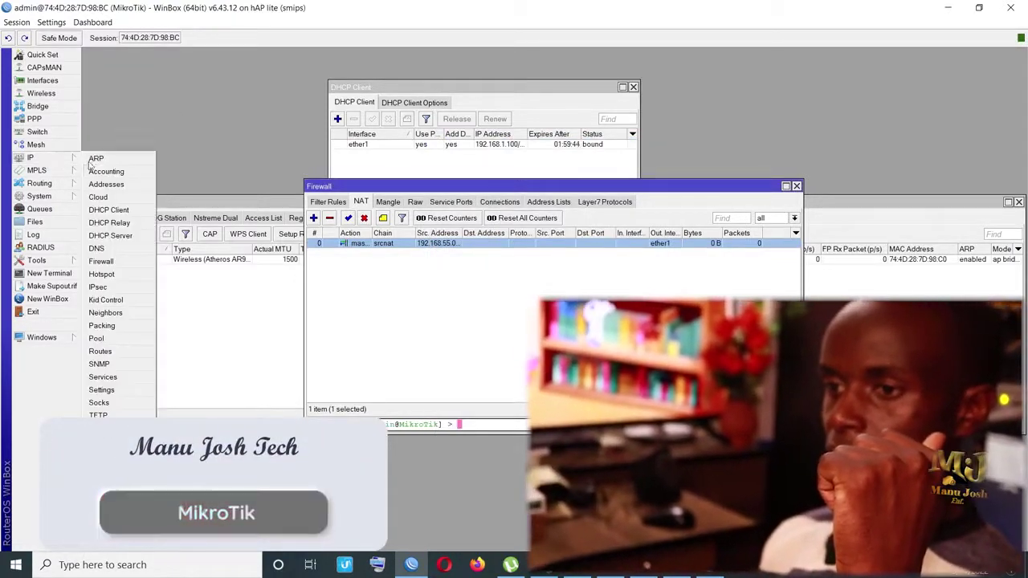
{"action": "left_click", "coordinate": [120, 235]}
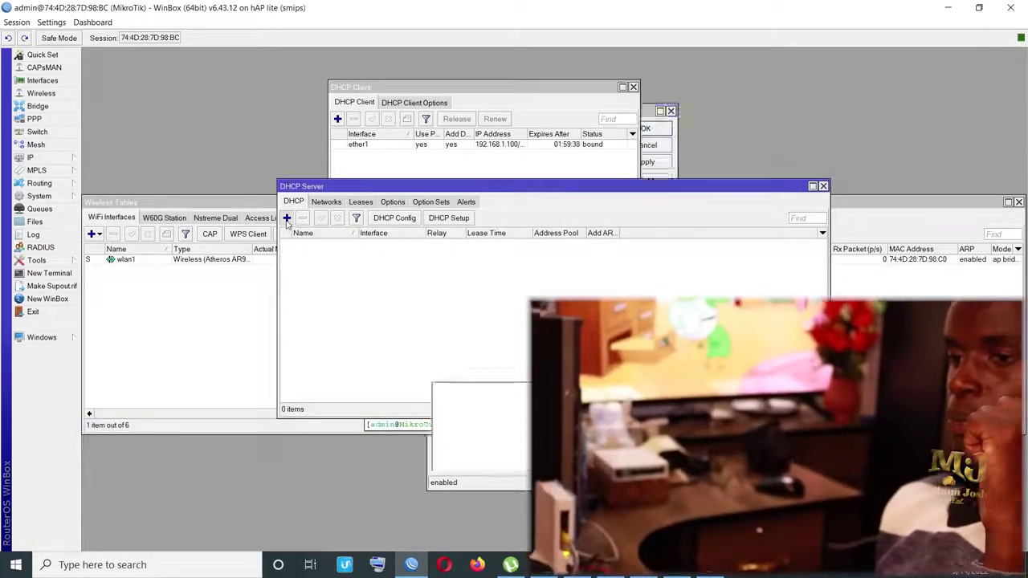
{"action": "left_click", "coordinate": [287, 218]}
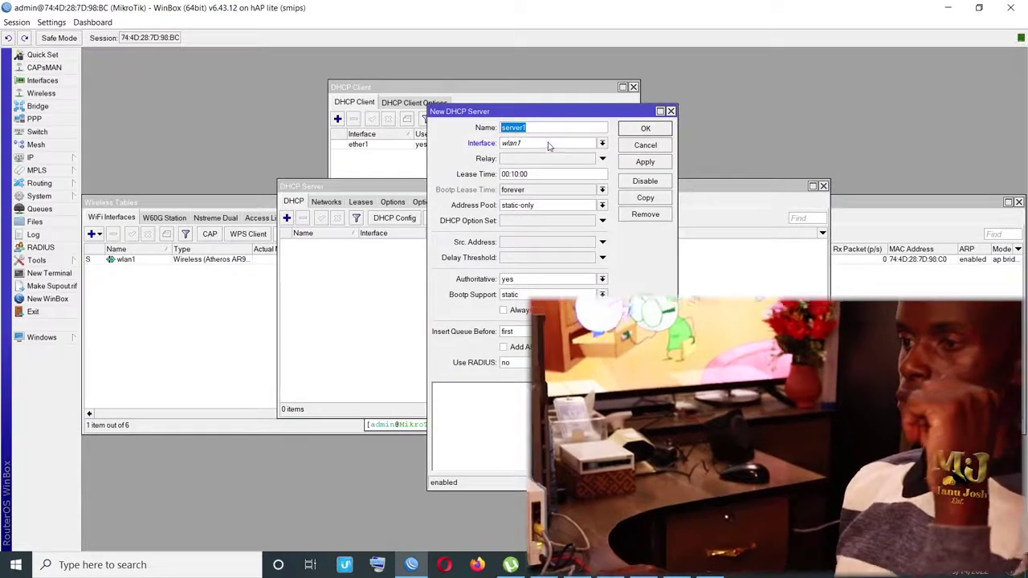
{"action": "left_click", "coordinate": [548, 145]}
{"action": "left_click", "coordinate": [515, 158]}
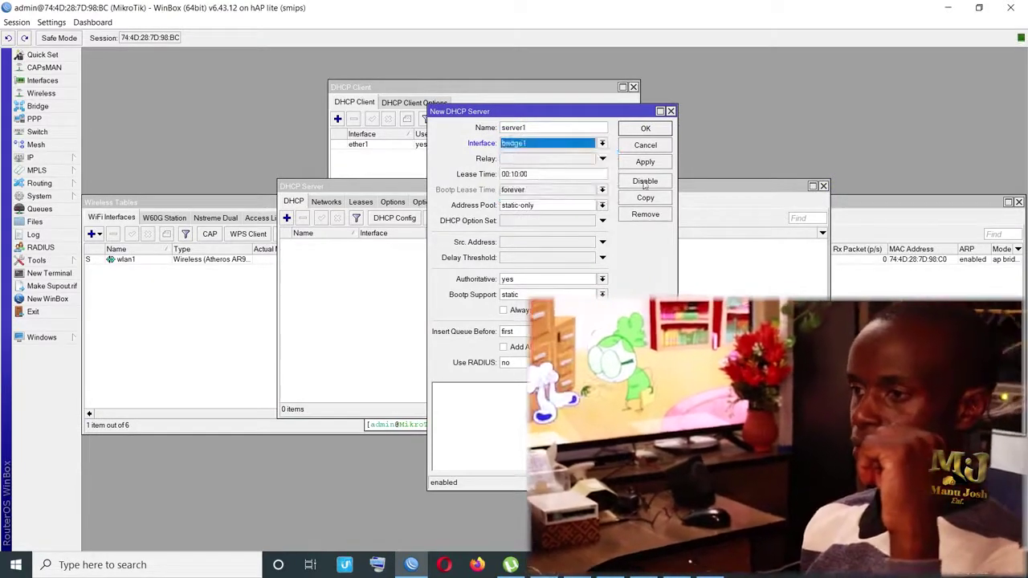
{"action": "left_click", "coordinate": [560, 207]}
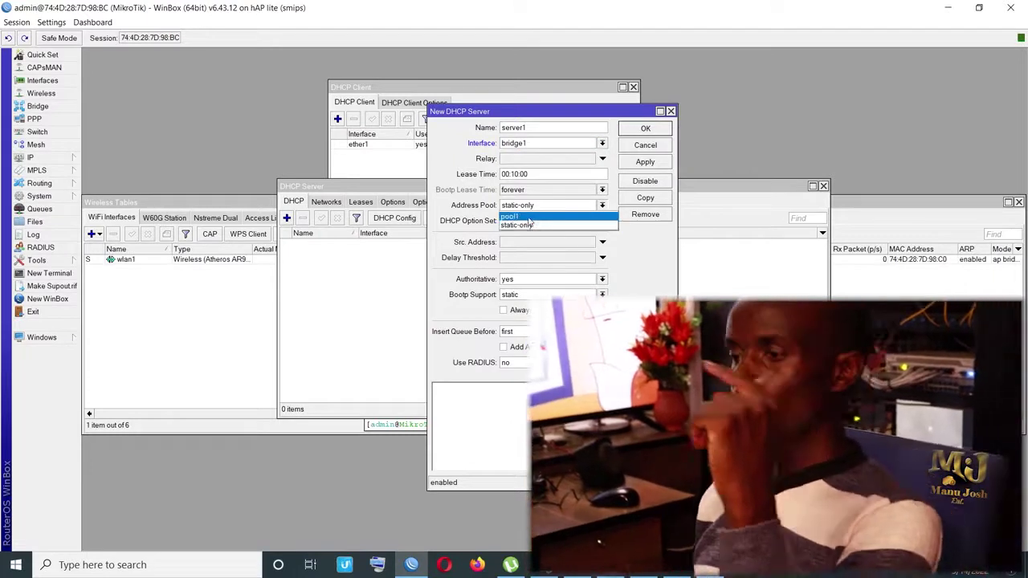
{"action": "left_click", "coordinate": [528, 218]}
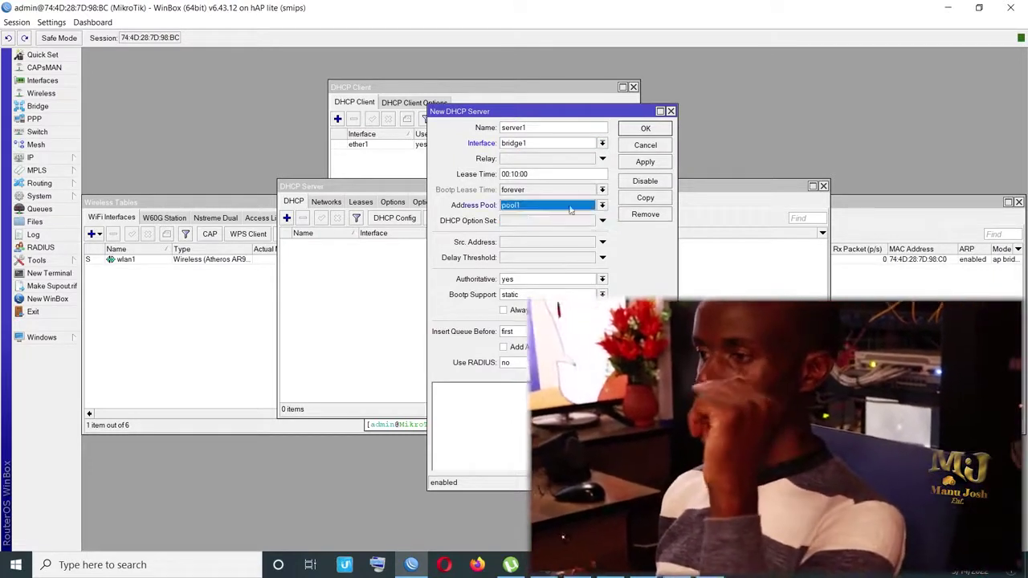
{"action": "left_click", "coordinate": [645, 162]}
{"action": "left_click", "coordinate": [645, 129]}
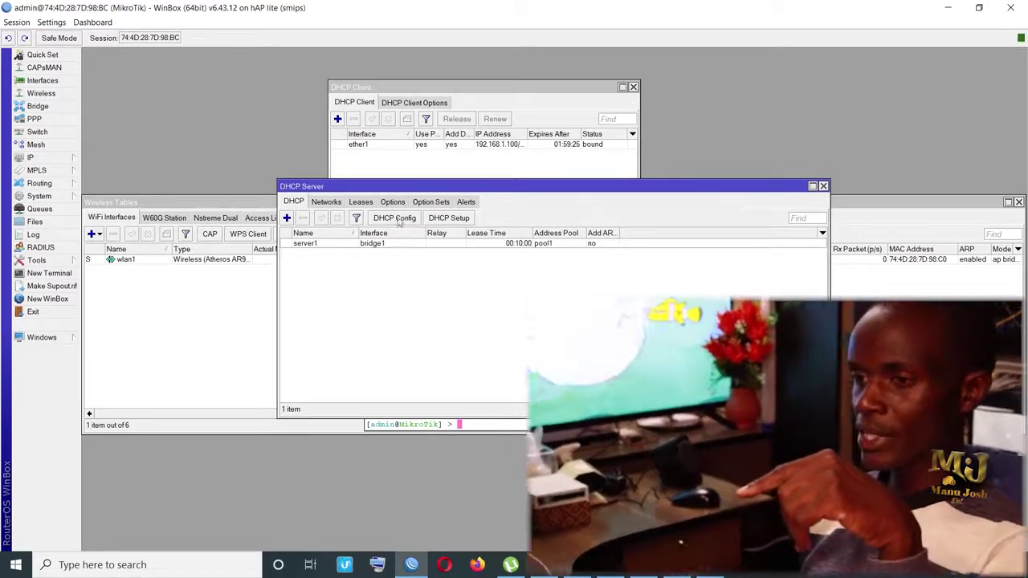
Step: Start a new DHCP server network with the address 192.168.55.0/24
{"action": "left_click", "coordinate": [326, 203]}
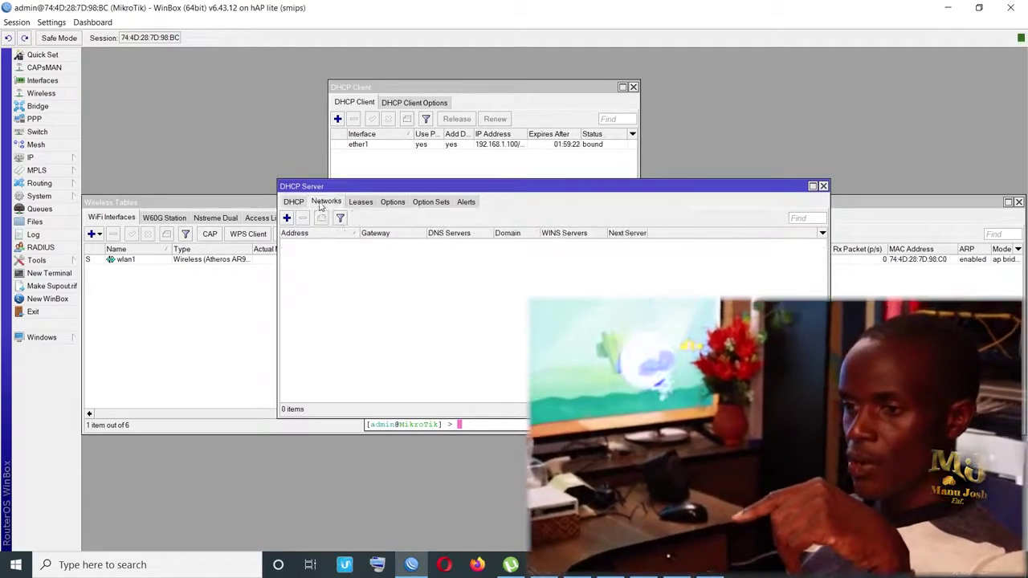
{"action": "left_click", "coordinate": [286, 218]}
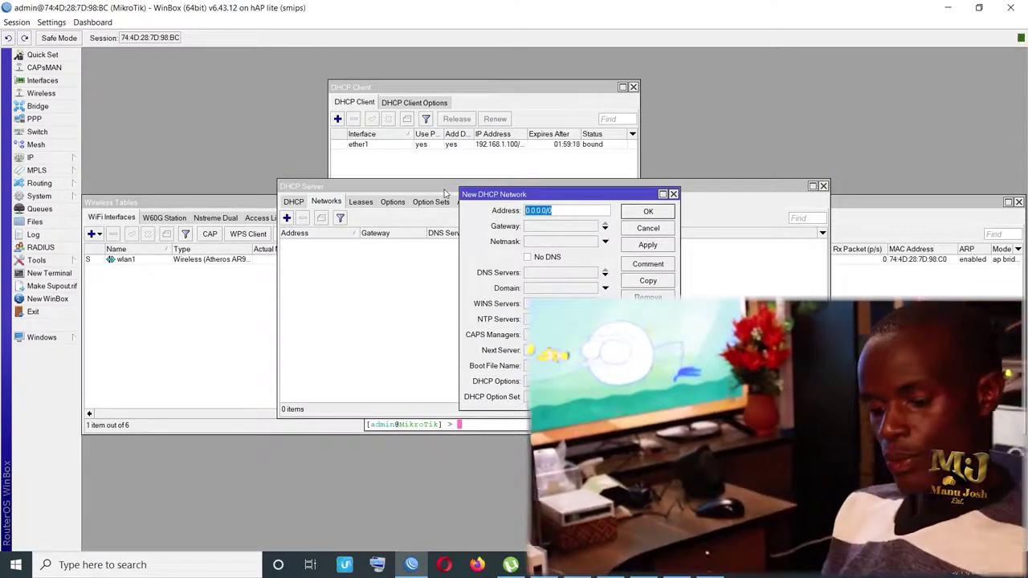
{"action": "type", "text": "192.168.55"}
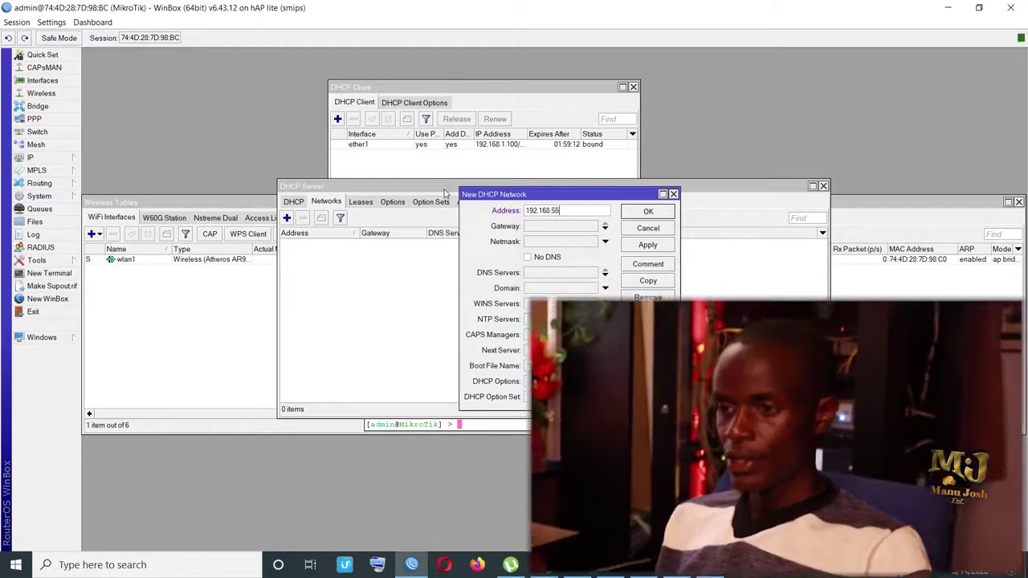
{"action": "type", "text": "."}
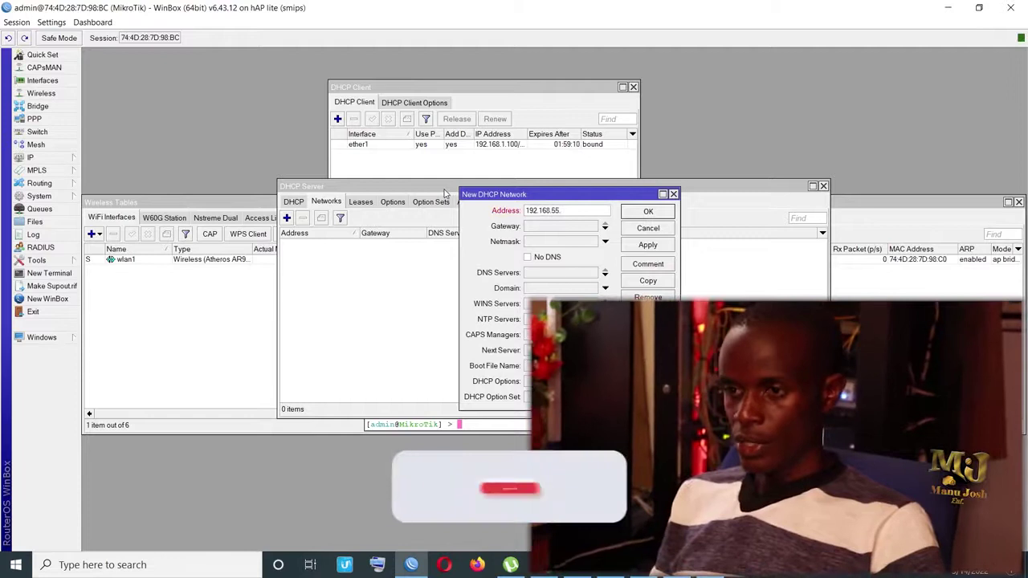
{"action": "type", "text": "0"}
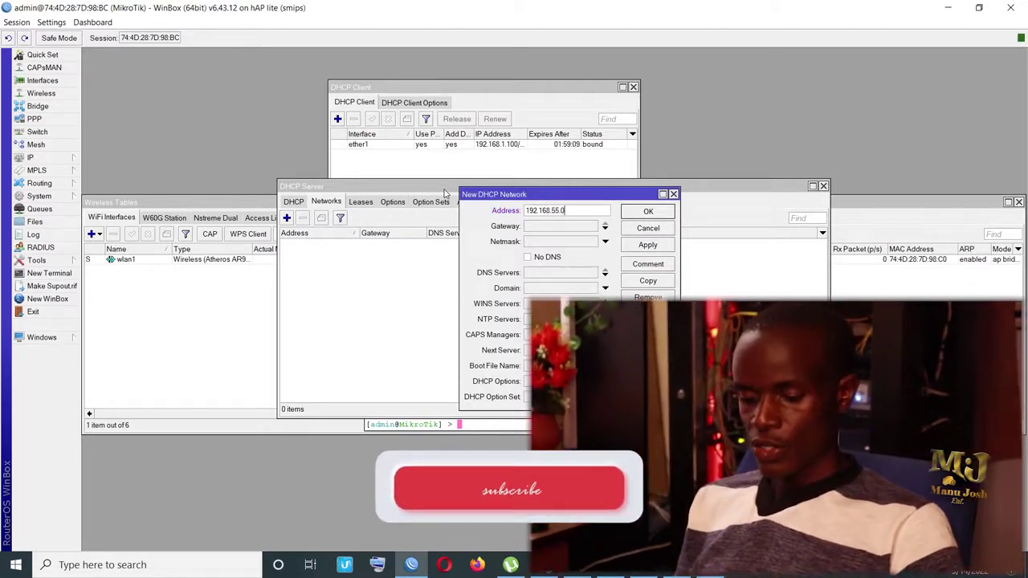
{"action": "type", "text": "/24"}
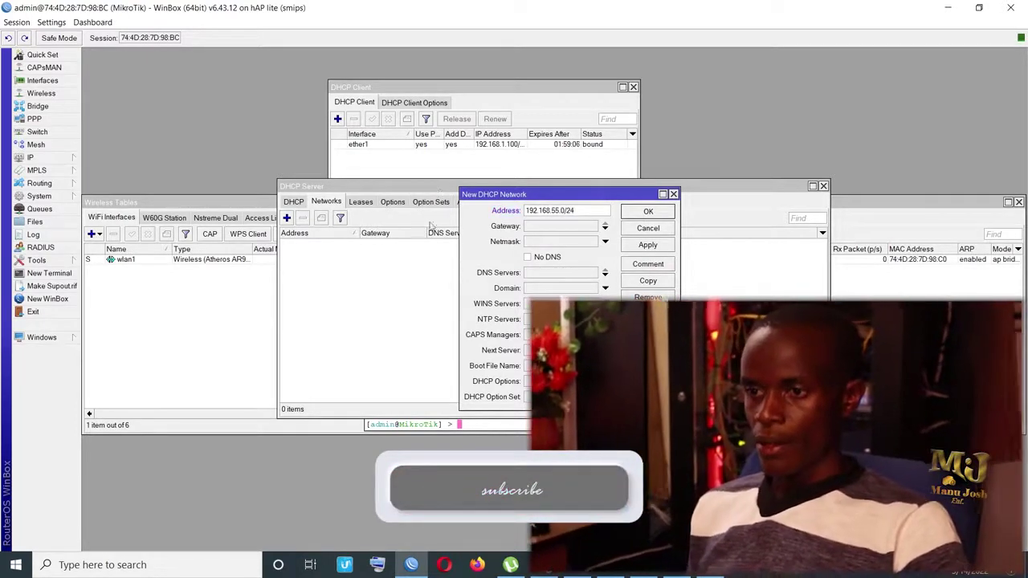
Step: Give the DHCP network gateway 192.168.55.1 and netmask 255.255.255.0, save it, and open the DHCP leases
{"action": "left_click", "coordinate": [558, 229]}
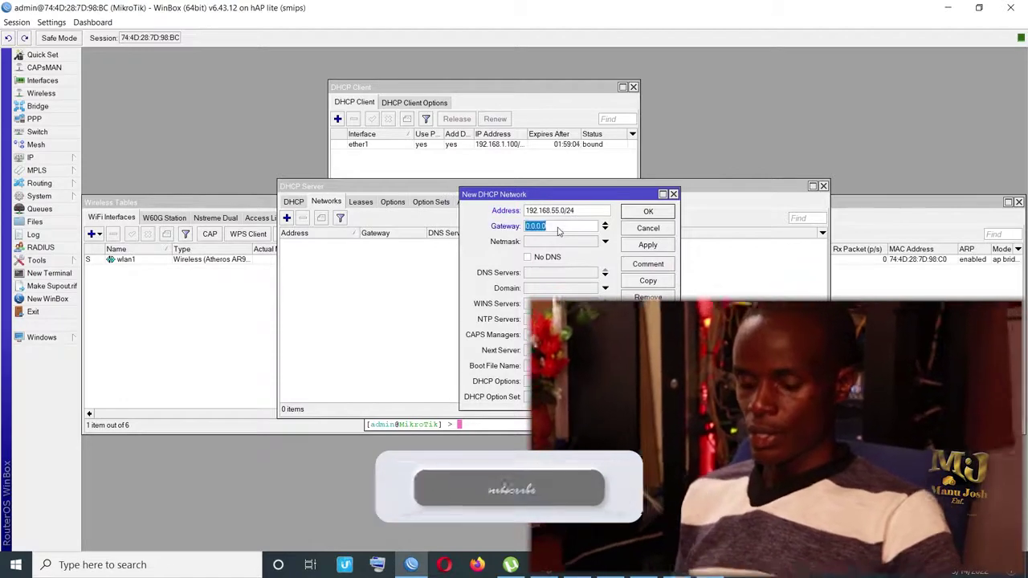
{"action": "type", "text": "192.168.55.1"}
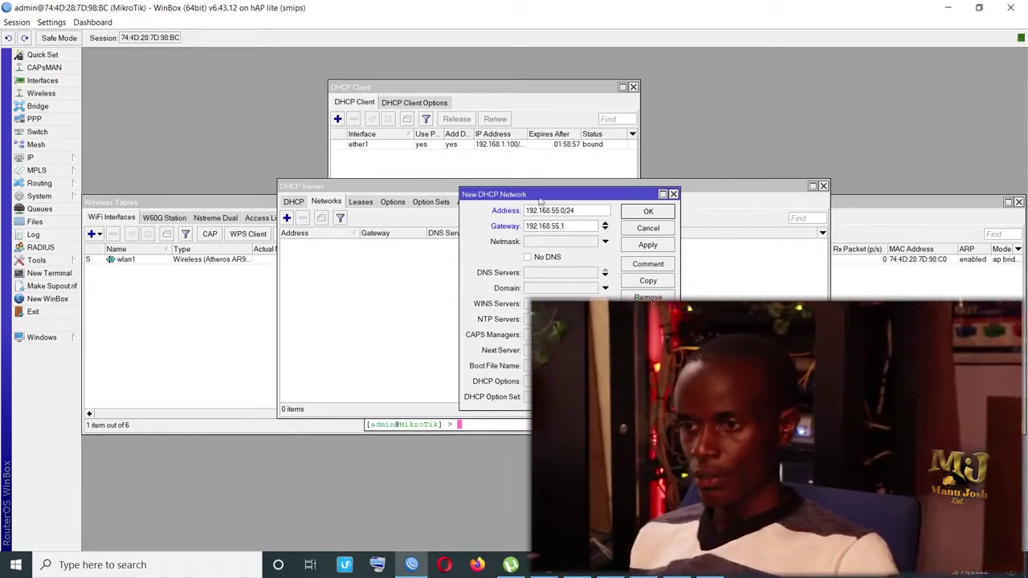
{"action": "left_click", "coordinate": [552, 242]}
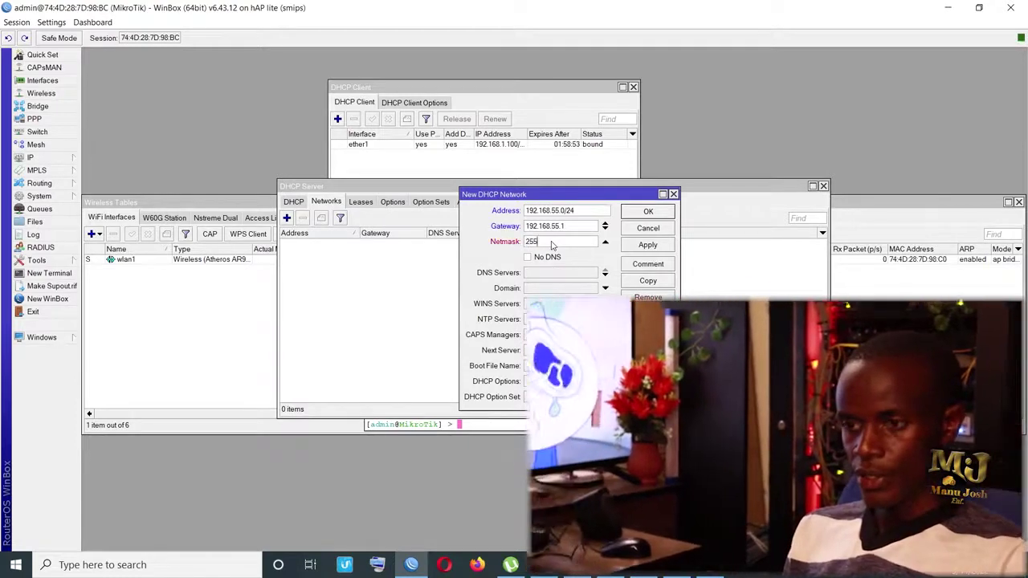
{"action": "type", "text": ".255.255.0"}
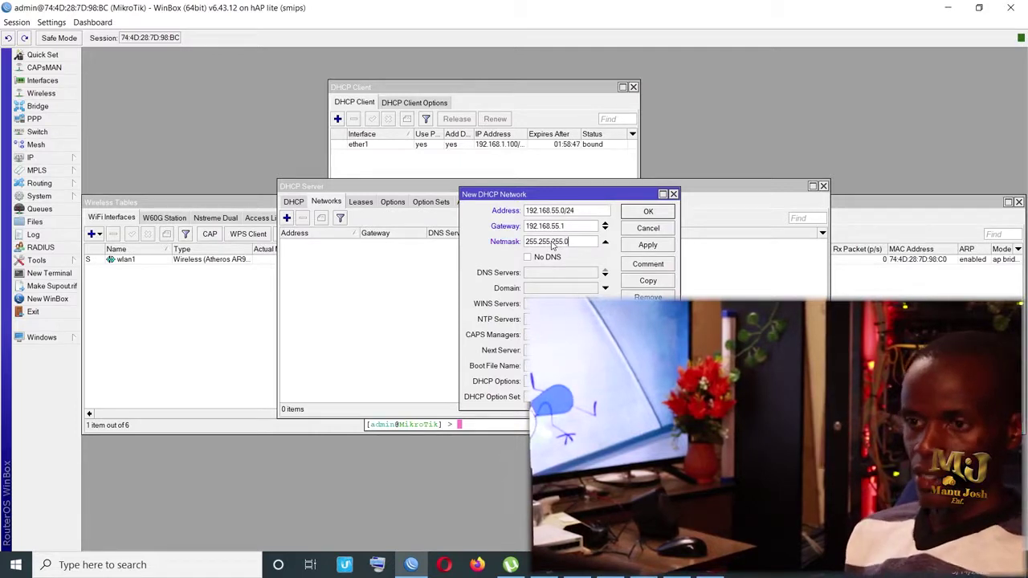
{"action": "left_click", "coordinate": [659, 250]}
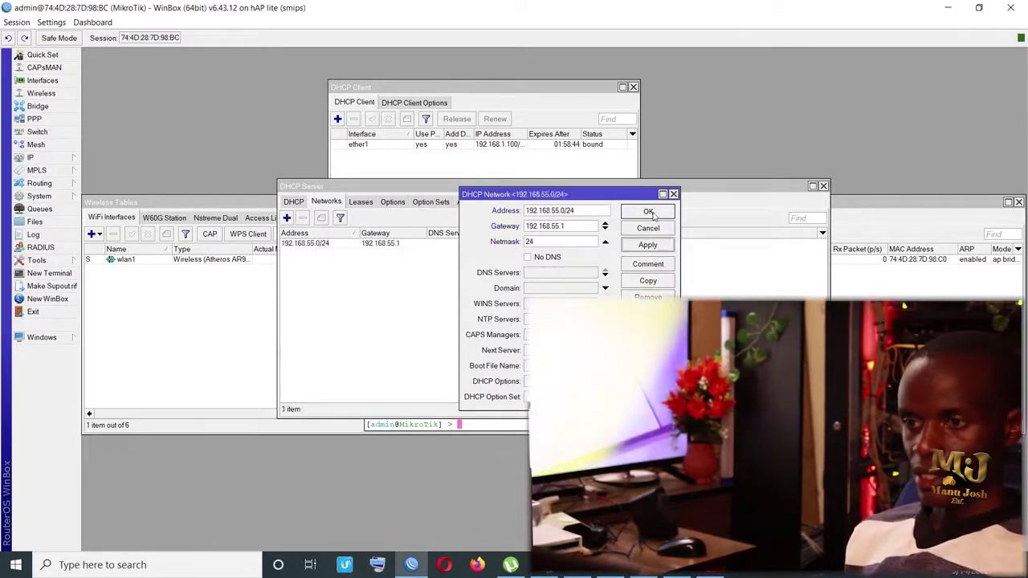
{"action": "left_click", "coordinate": [649, 212]}
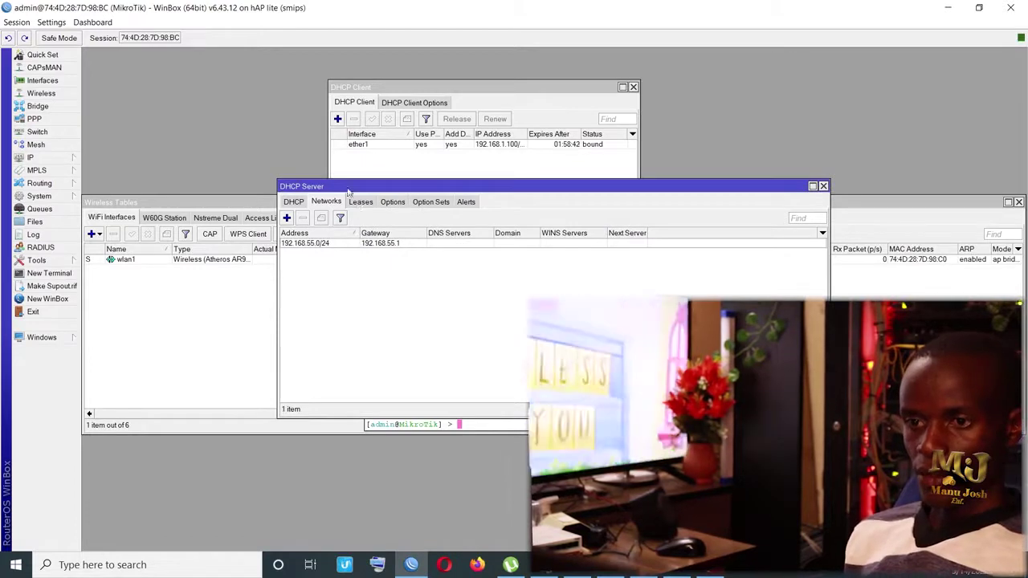
{"action": "left_click", "coordinate": [360, 203]}
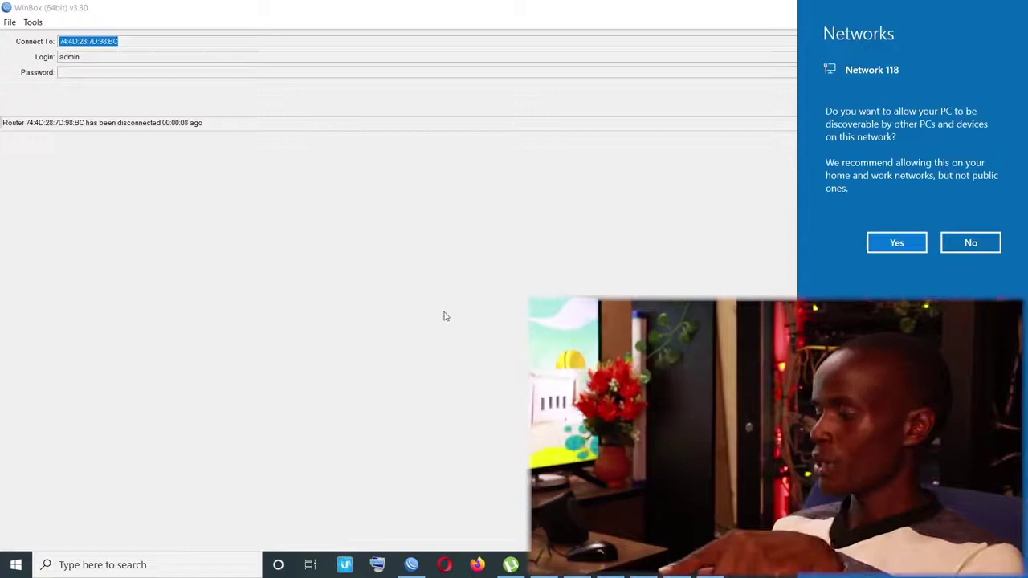
Step: Dismiss the network discovery prompt, cancel the reconnection, and connect to the MikroTik neighbor by its IP address 192.168.55.1 as admin
{"action": "left_click", "coordinate": [674, 255]}
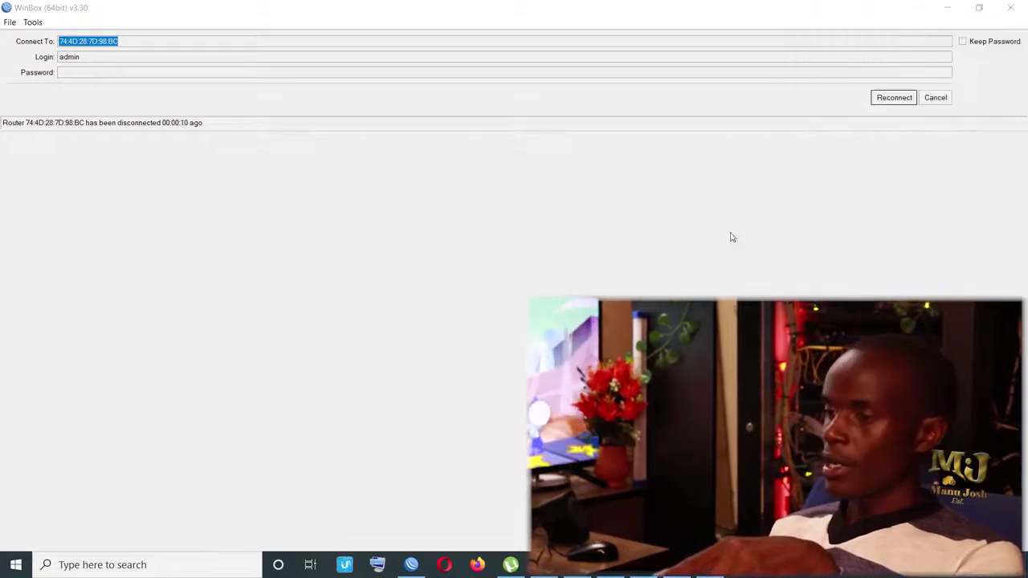
{"action": "left_click", "coordinate": [936, 98]}
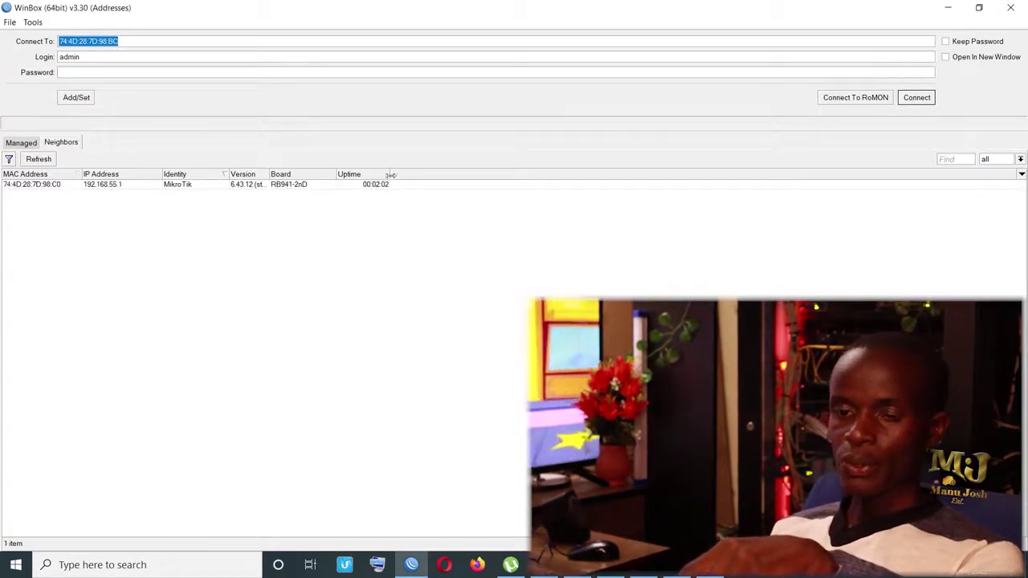
{"action": "left_click", "coordinate": [111, 186]}
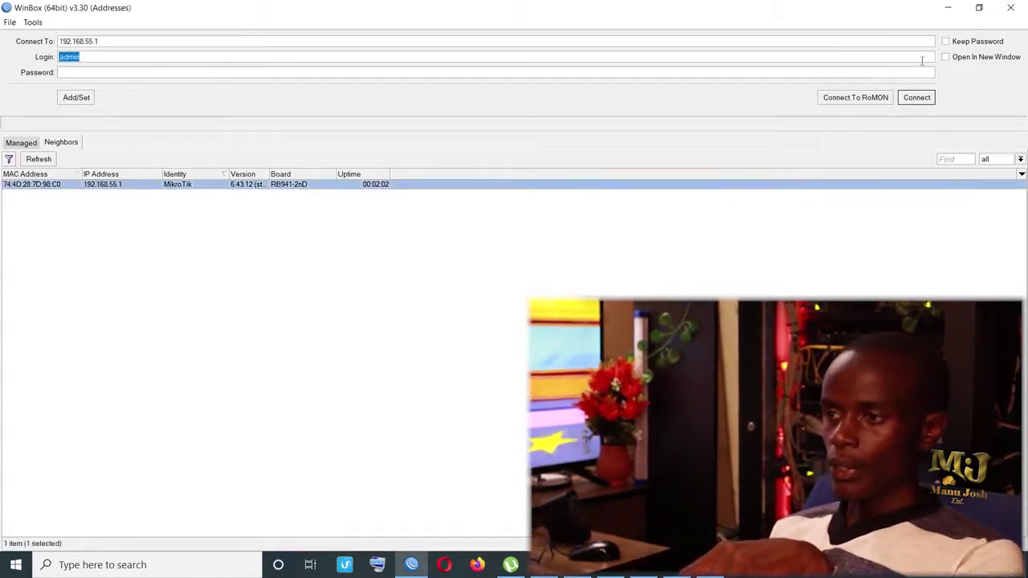
{"action": "left_click", "coordinate": [921, 100]}
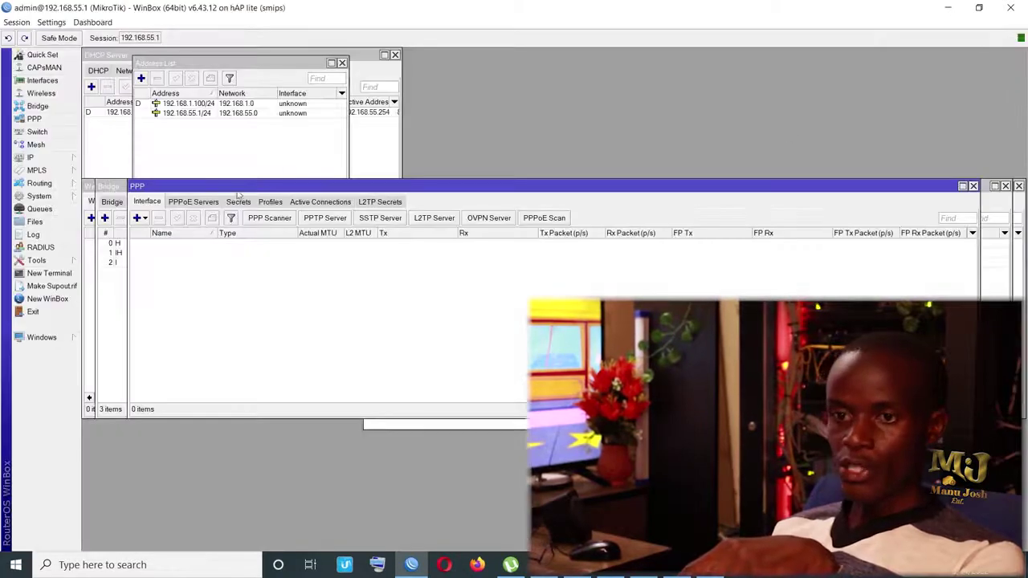
Step: Add interface ether2 as a port of bridge1 and save it
{"action": "left_click", "coordinate": [117, 185]}
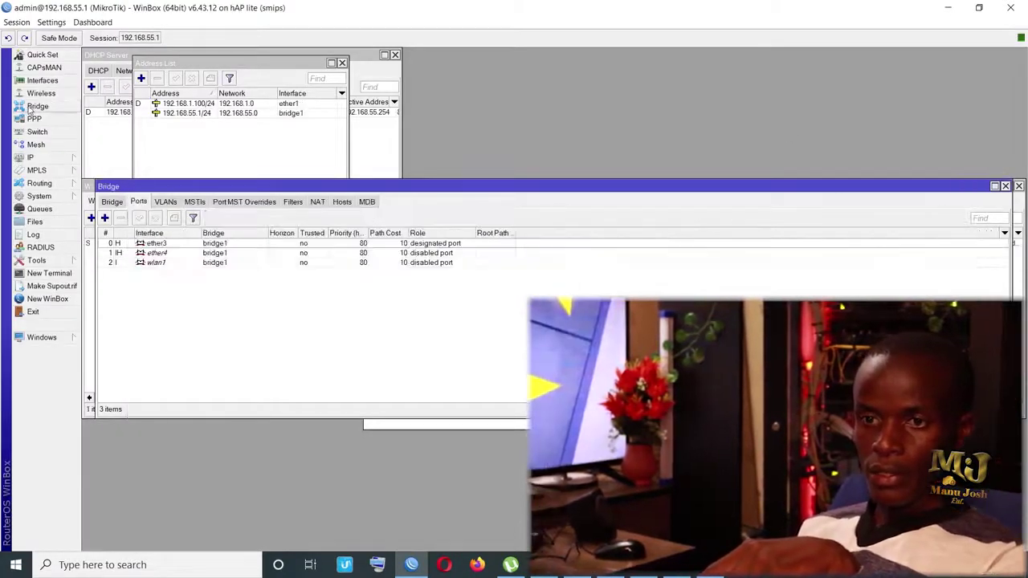
{"action": "left_click", "coordinate": [104, 217]}
{"action": "left_click", "coordinate": [524, 240]}
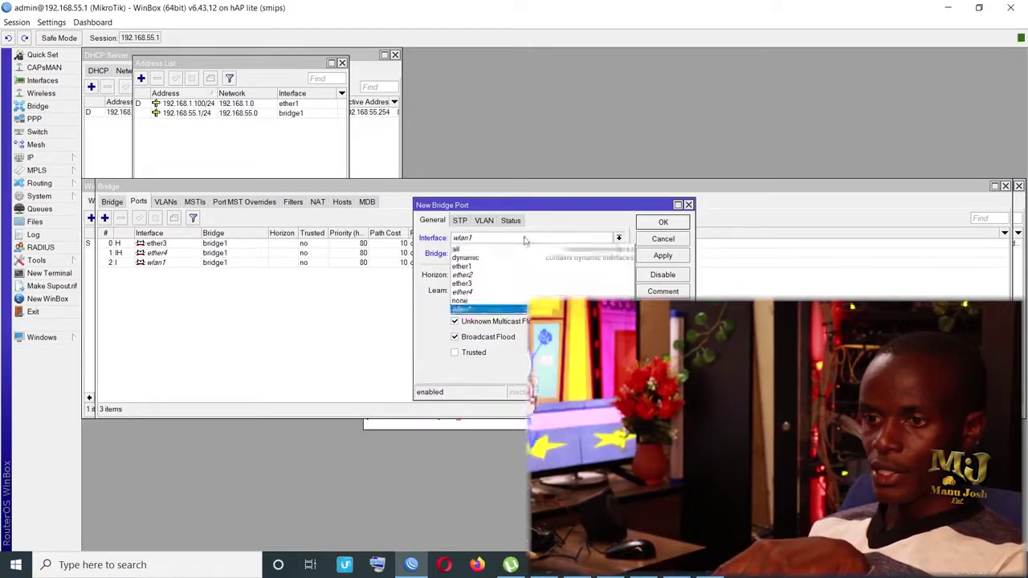
{"action": "left_click", "coordinate": [460, 280]}
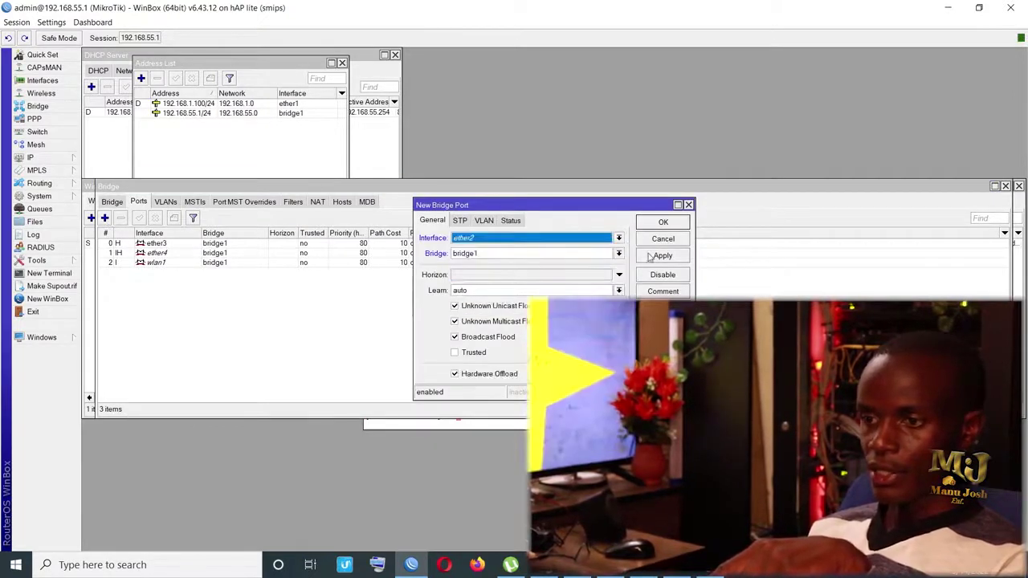
{"action": "left_click", "coordinate": [661, 255]}
{"action": "left_click", "coordinate": [663, 221]}
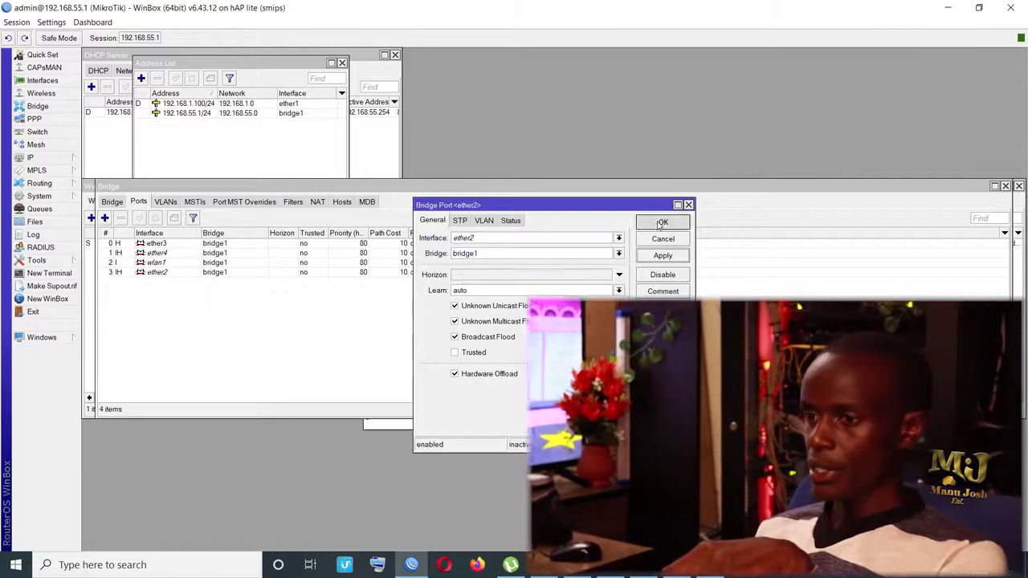